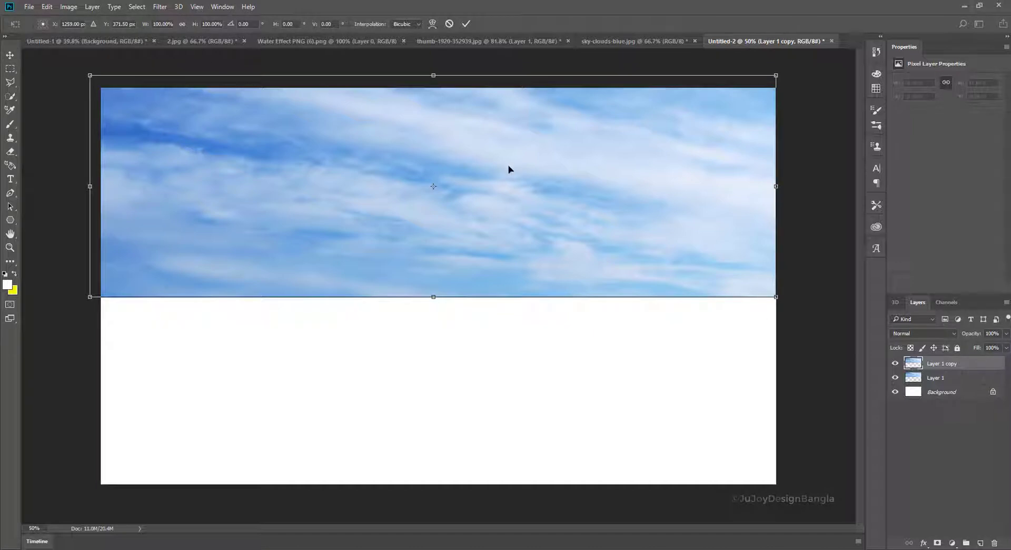
Flip the duplicated sky layer vertically and move it down to cover the lower half of the canvas as a mirror image
right_click(506, 168)
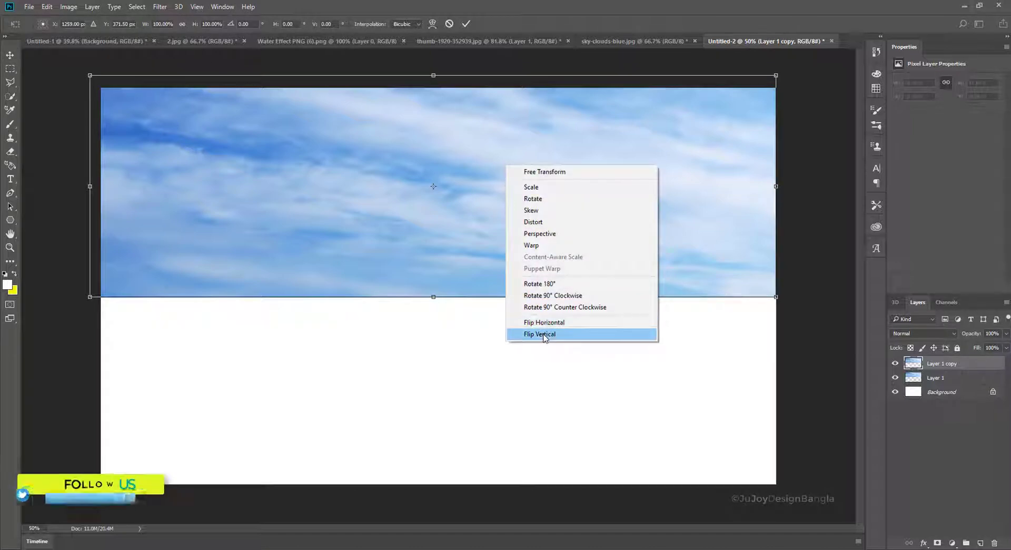
left_click(526, 336)
left_click_drag(512, 200, 513, 384)
key("Return")
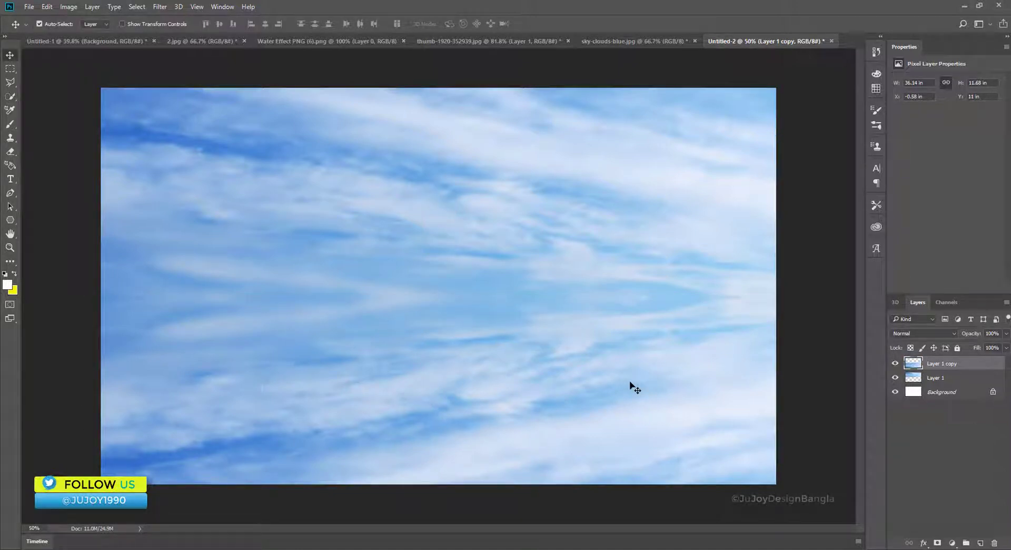
Add a new layer and draw a white-to-transparent reflected gradient as a horizontal band across the middle of the canvas
left_click(981, 544)
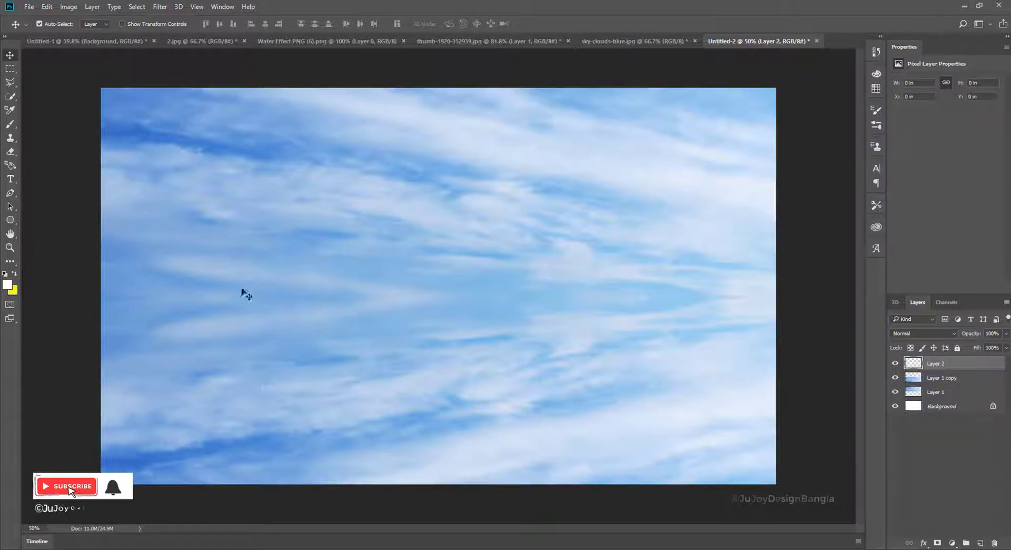
left_click(10, 261)
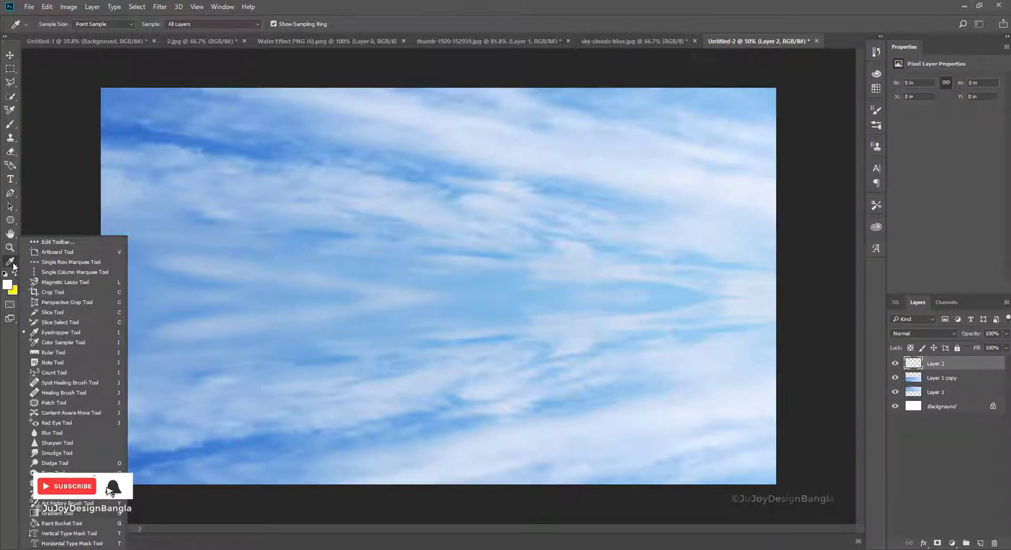
left_click(70, 514)
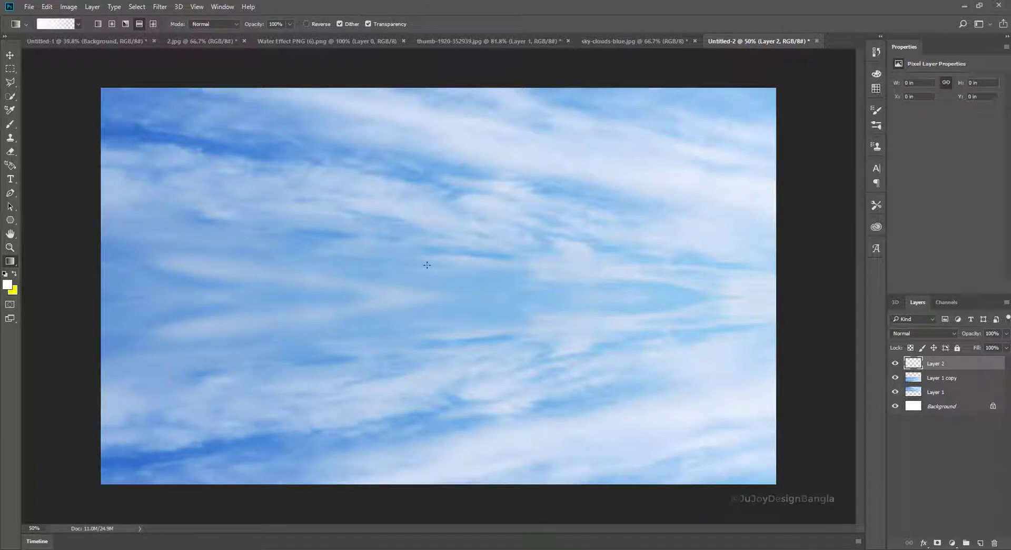
left_click_drag(427, 292, 426, 305)
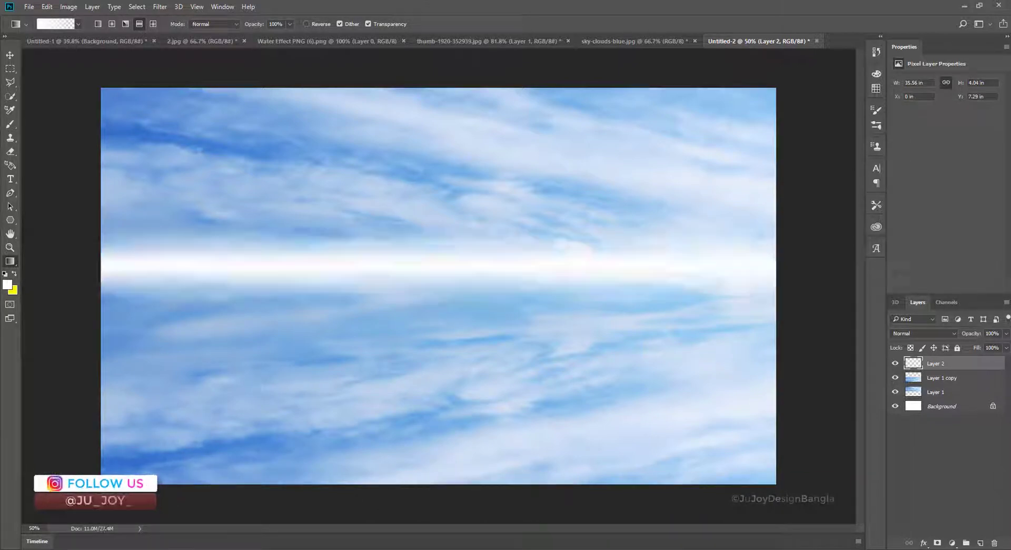
Squash the white gradient band to about 0.6 in high and move it onto the seam between the two skies
left_click(9, 55)
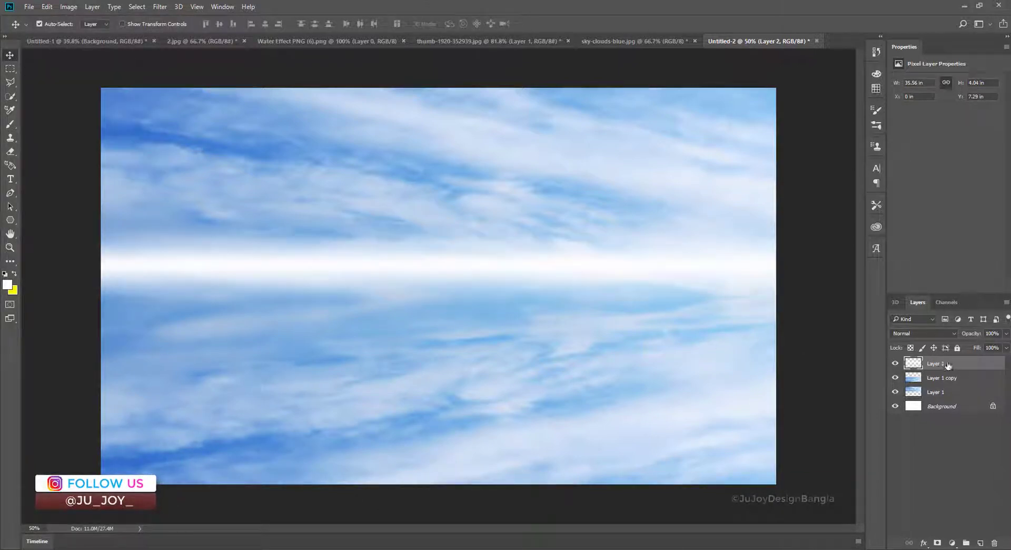
key("ctrl+t")
left_click_drag(519, 251, 517, 285)
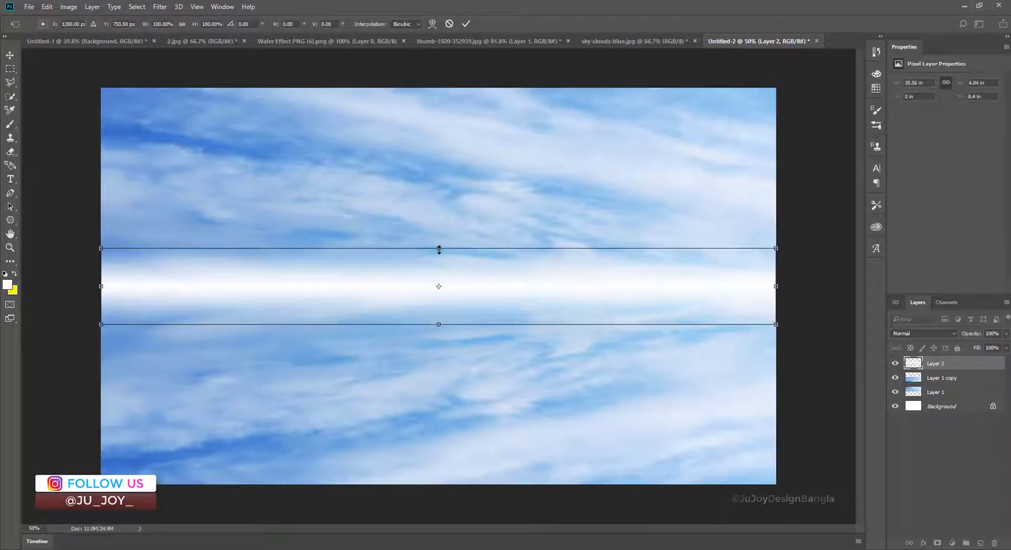
left_click_drag(439, 250, 445, 282)
key("Return")
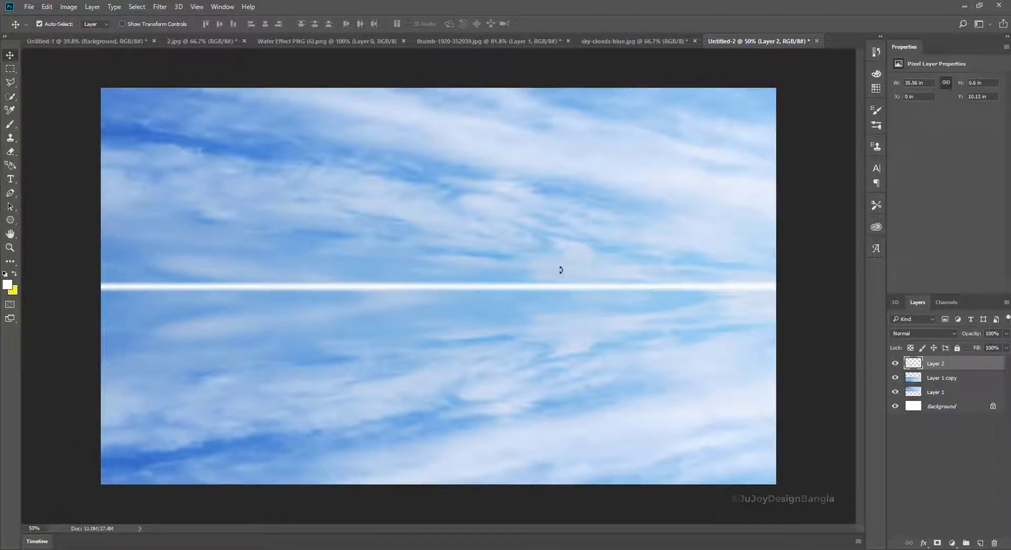
mouse_move(562, 293)
left_mouse_down()
mouse_move(559, 316)
mouse_move(556, 302)
left_mouse_up()
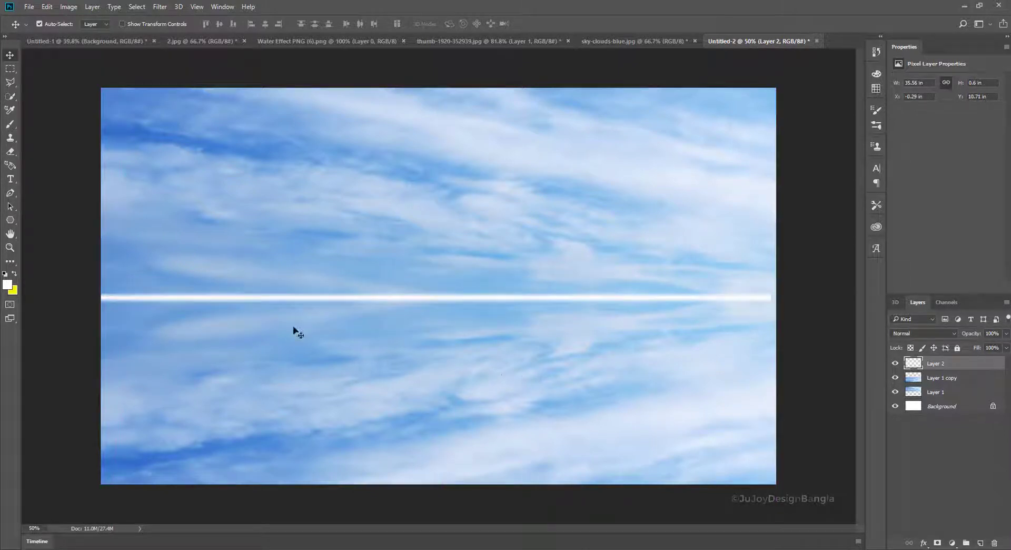
Fade the left end of the white horizon line with a soft Eraser brush reduced to 300 px at 77% opacity
left_click(10, 151)
left_click(63, 151)
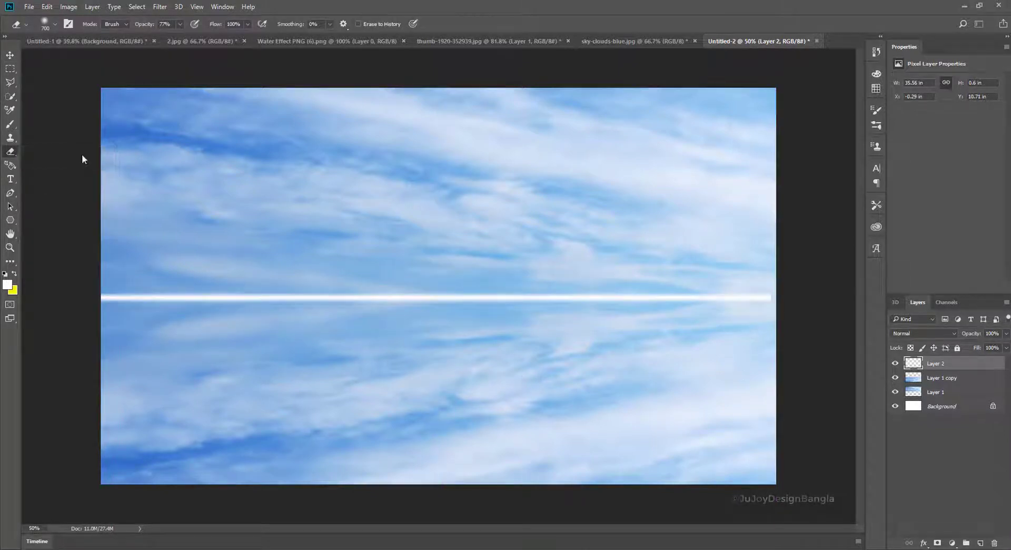
key("bracketleft")
key("bracketleft")
key("bracketleft")
key("bracketleft")
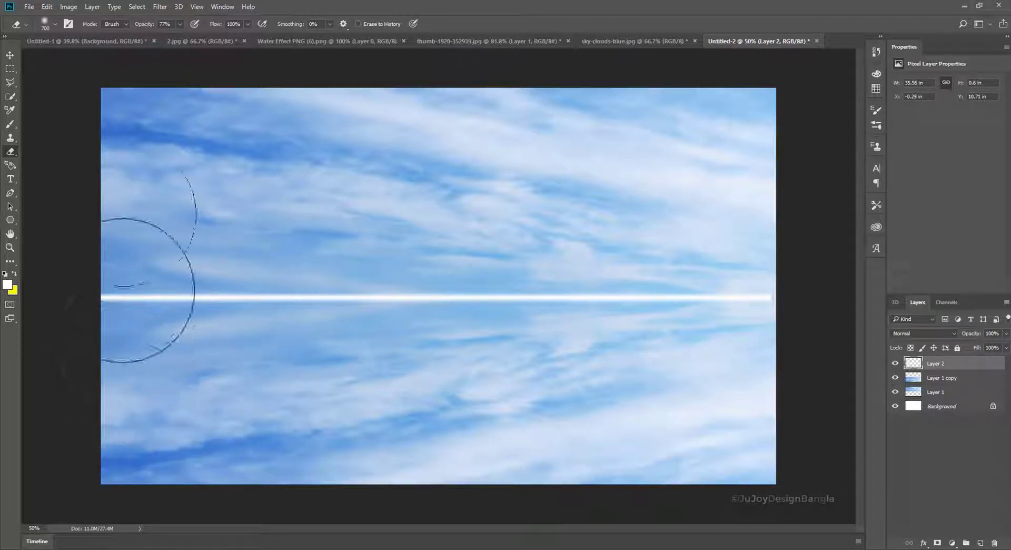
key("bracketleft")
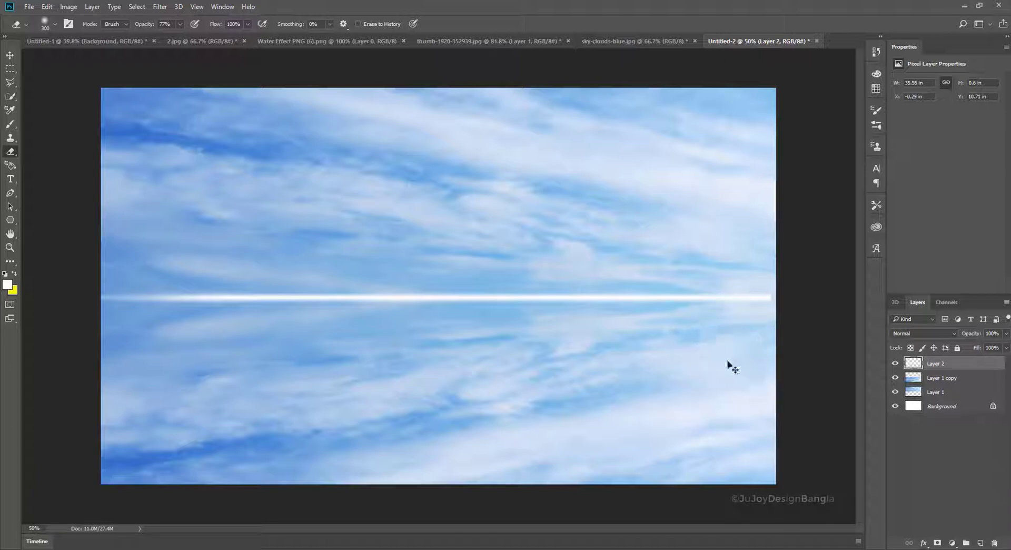
Stretch the white horizon line past the canvas's right edge to about 36.31 in wide and soften that end with the Eraser
key("ctrl+t")
left_click_drag(771, 296, 784, 297)
key("Return")
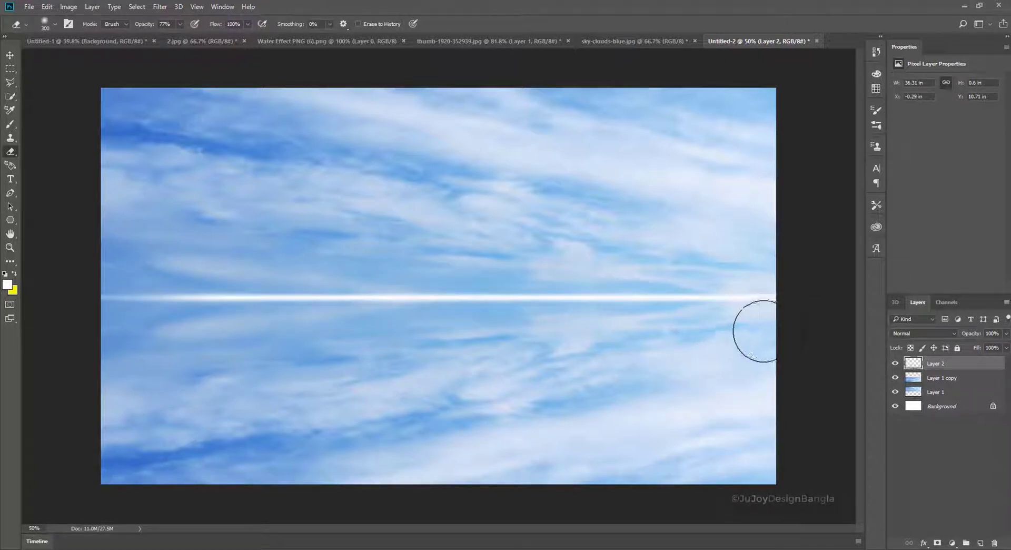
left_click(763, 332)
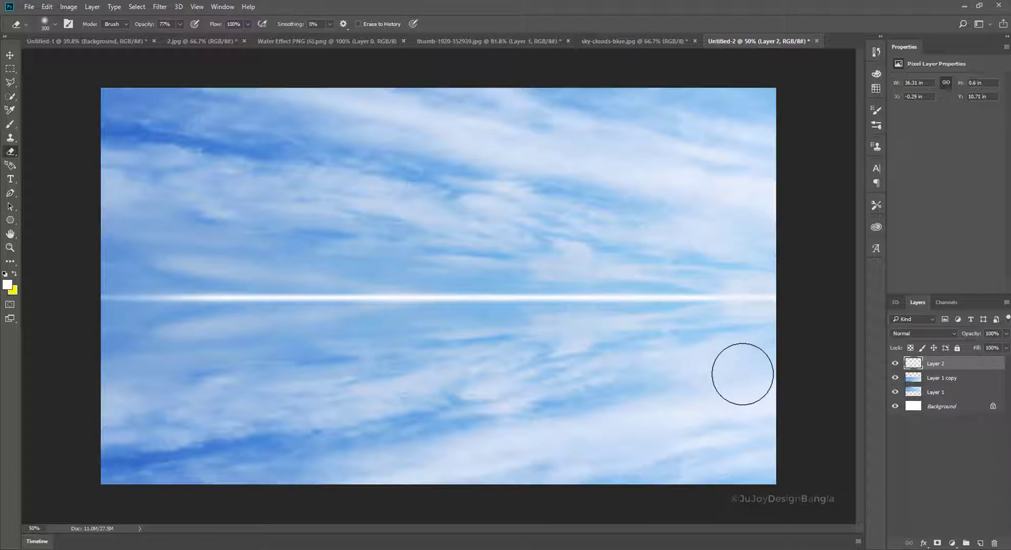
Bring the water photo from 2.jpg into Untitled-2 and stretch it over the area below the horizon, about 36.31 by 10.03 in
left_click(307, 41)
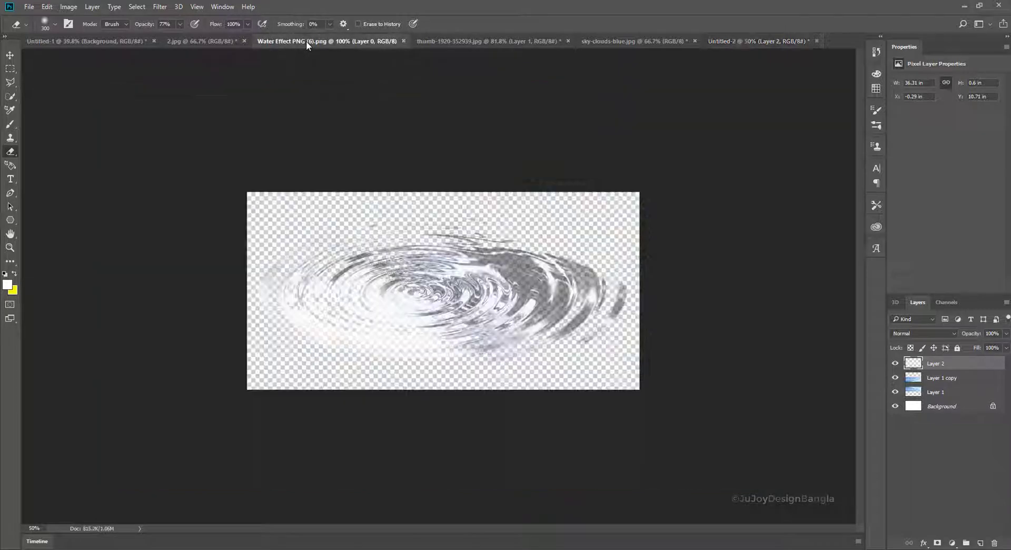
left_click(228, 42)
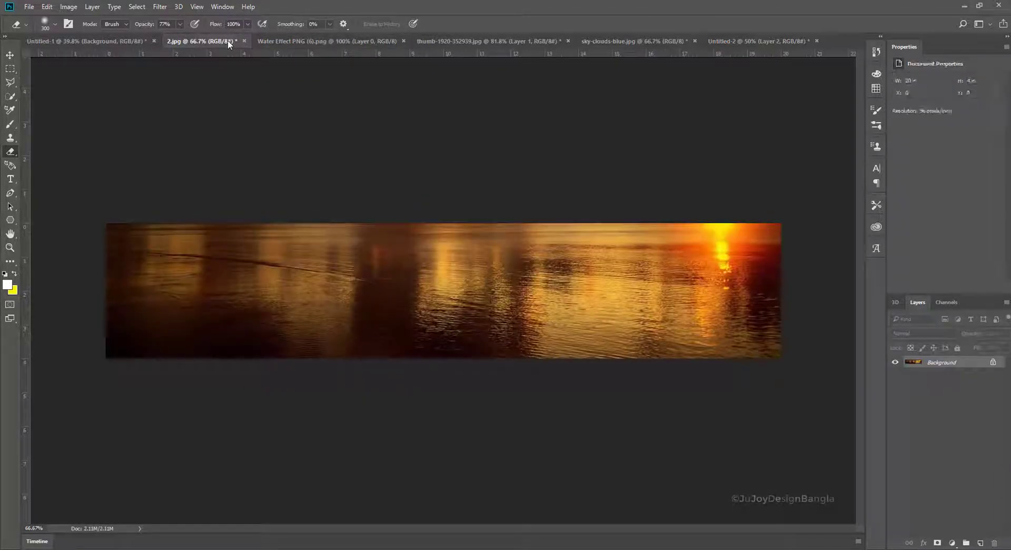
left_click(10, 56)
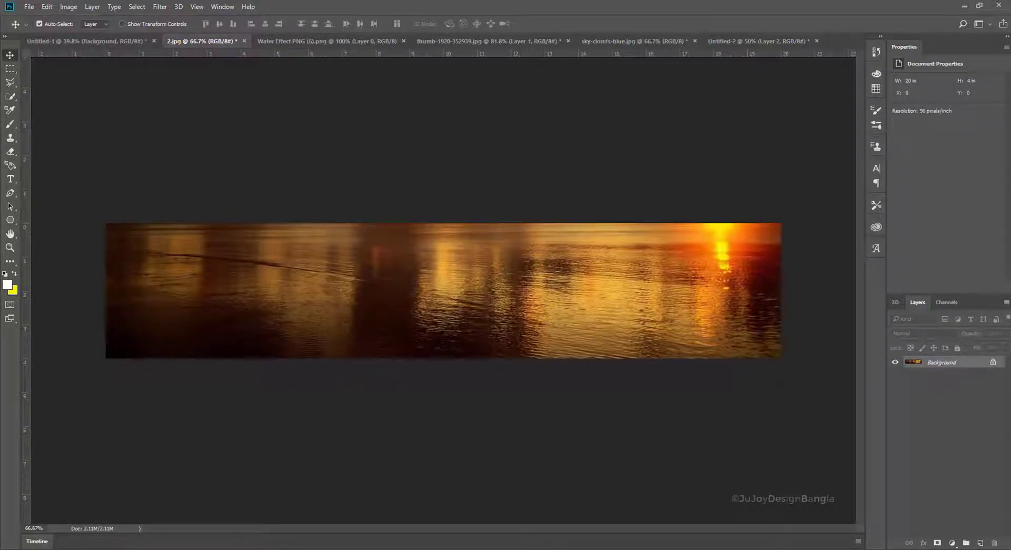
left_click_drag(296, 254, 364, 368)
key("ctrl+t")
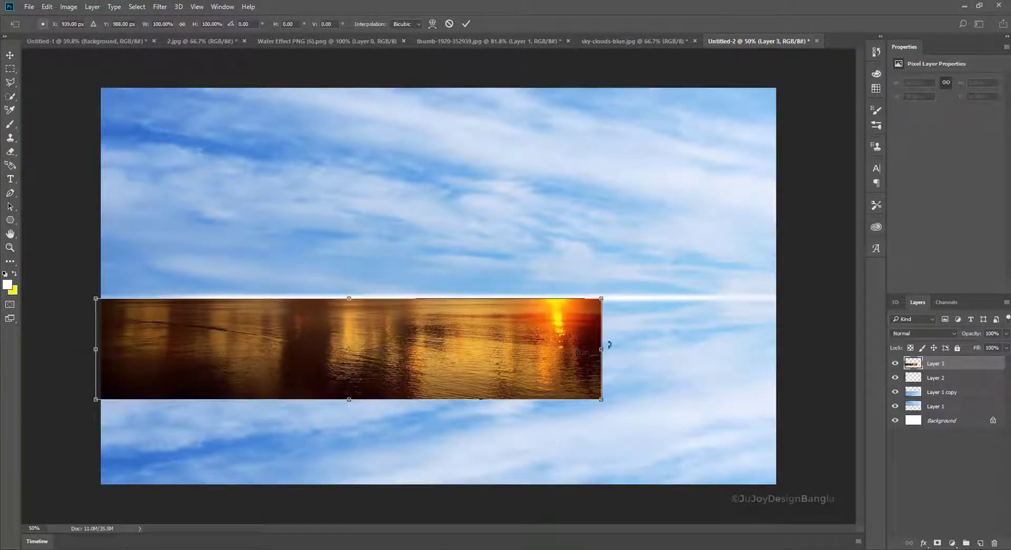
left_click_drag(609, 344, 785, 345)
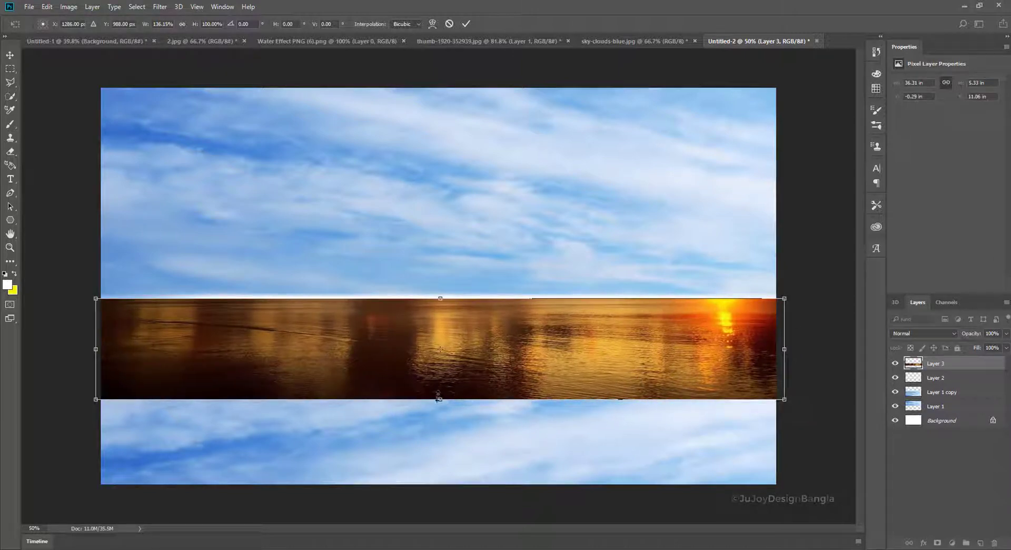
left_click_drag(438, 398, 439, 485)
key("Return")
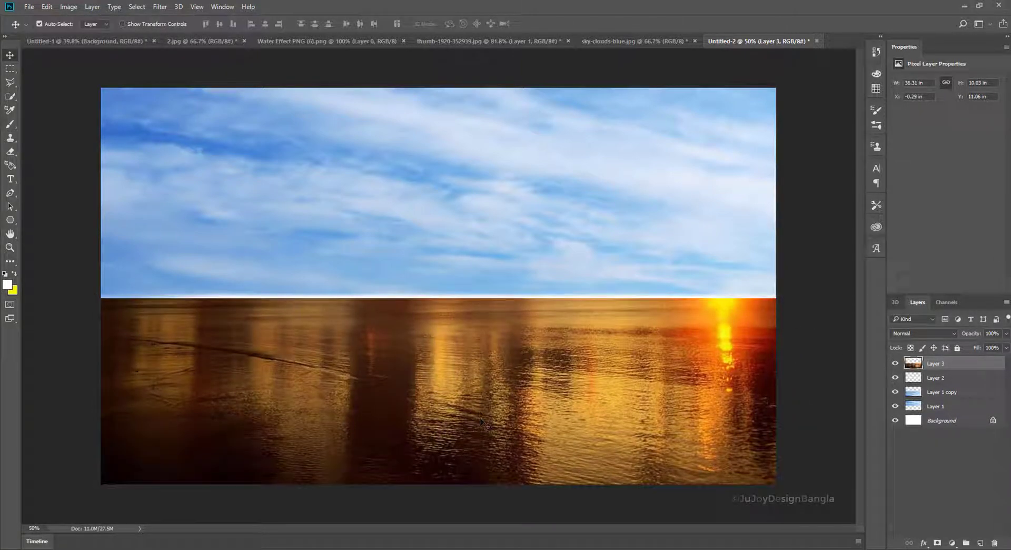
Widen the water layer to about 40.72 in and place it at 17% opacity beneath the white horizon line layer
left_click(1005, 335)
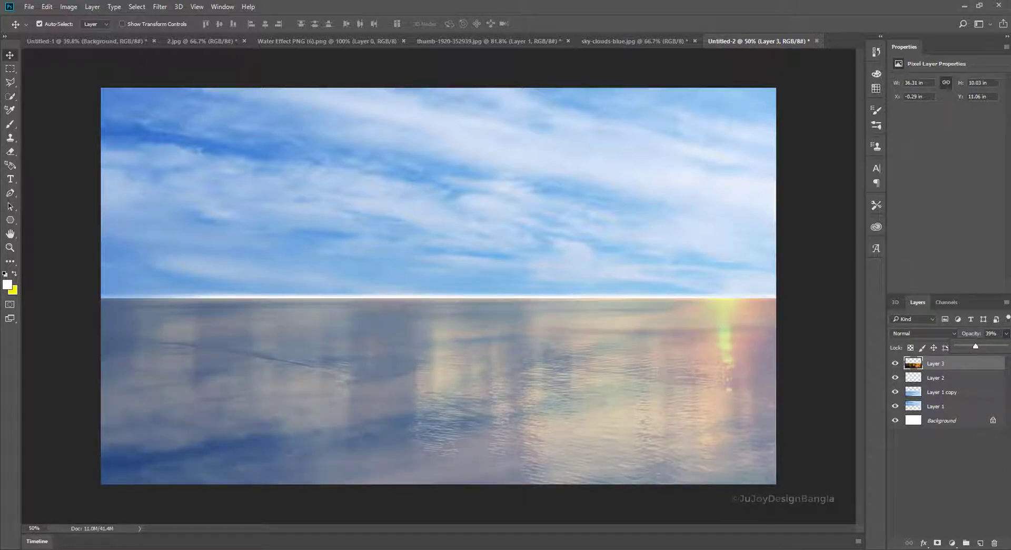
key("ctrl+t")
left_click_drag(785, 393, 871, 387)
key("Return")
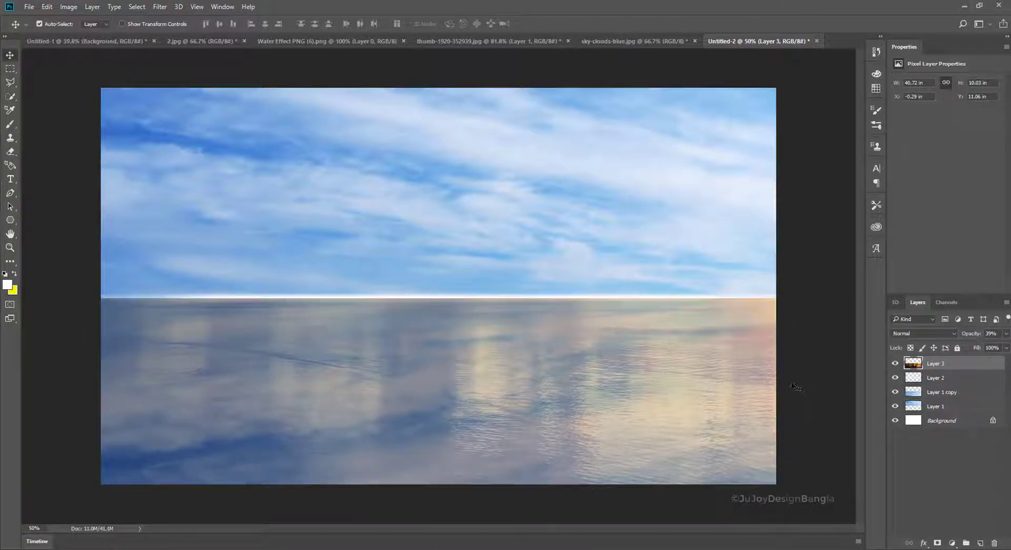
left_click_drag(972, 339, 967, 381)
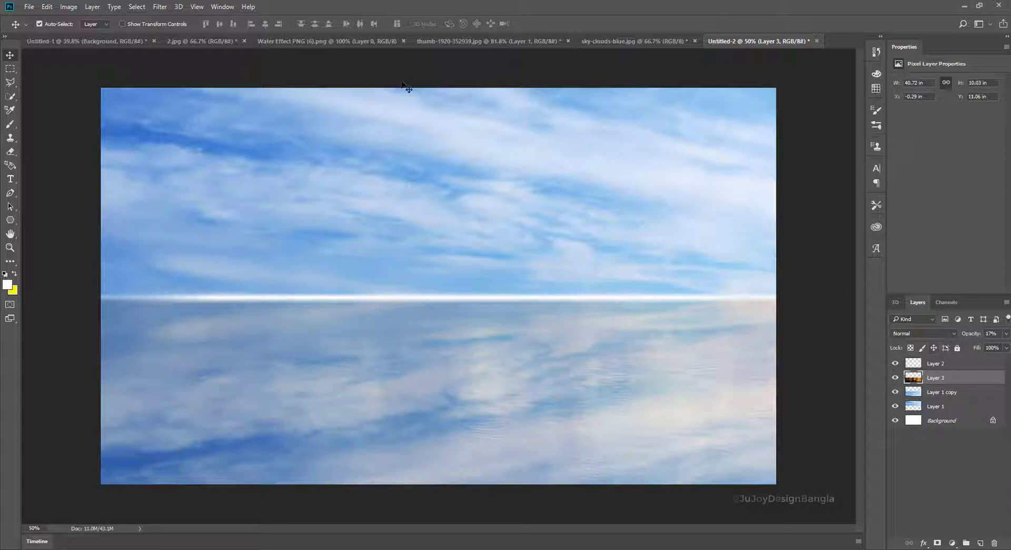
Bring the cut-out tiger into Untitled-2, placing it above the horizon line layer and near the centre of the scene
left_click(309, 40)
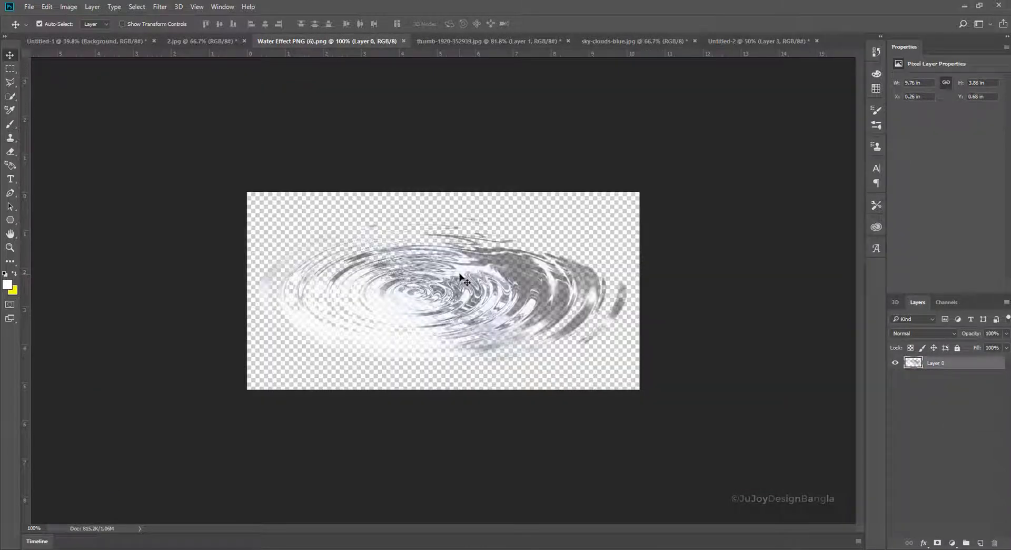
left_click(489, 38)
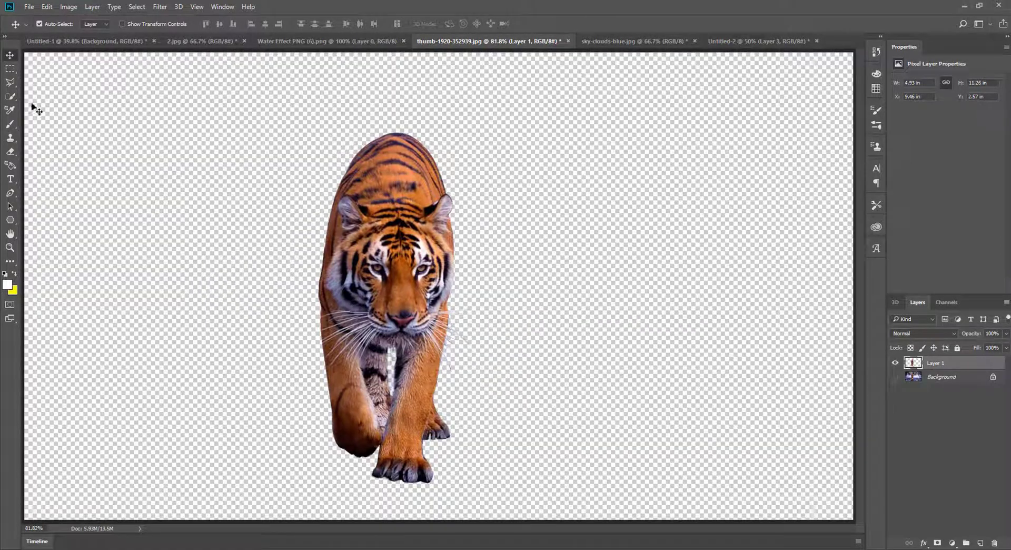
left_click_drag(386, 213, 457, 289)
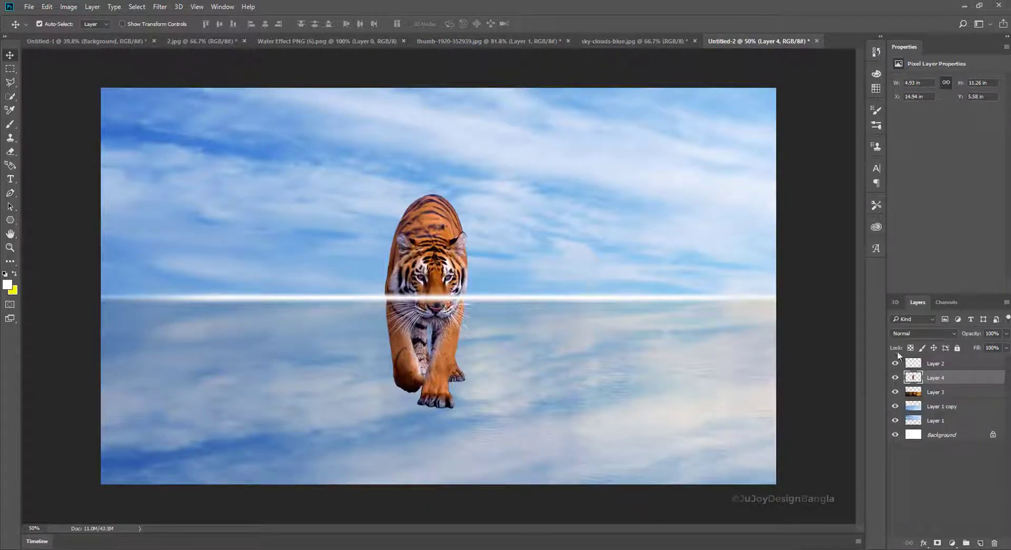
left_click_drag(973, 383, 973, 360)
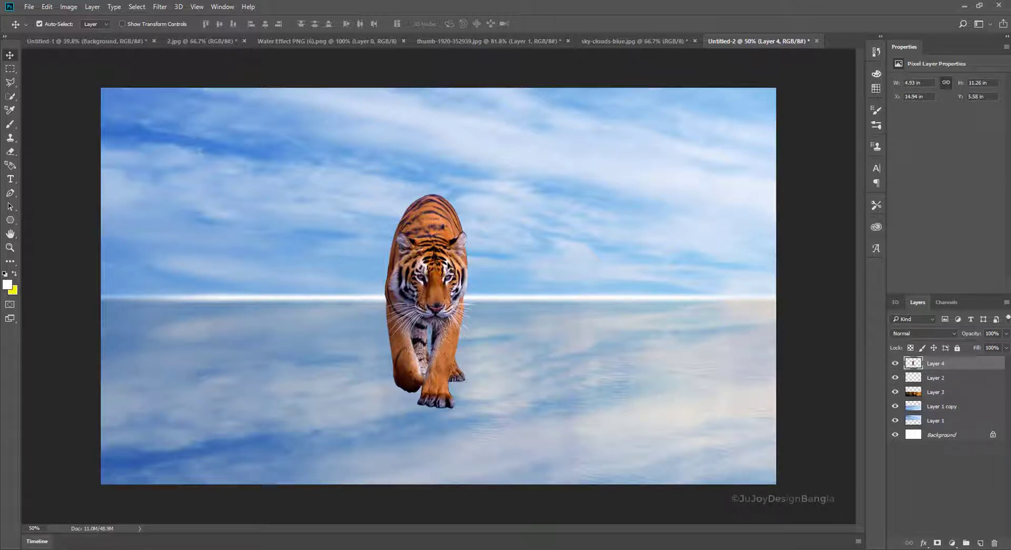
left_click_drag(432, 256, 432, 244)
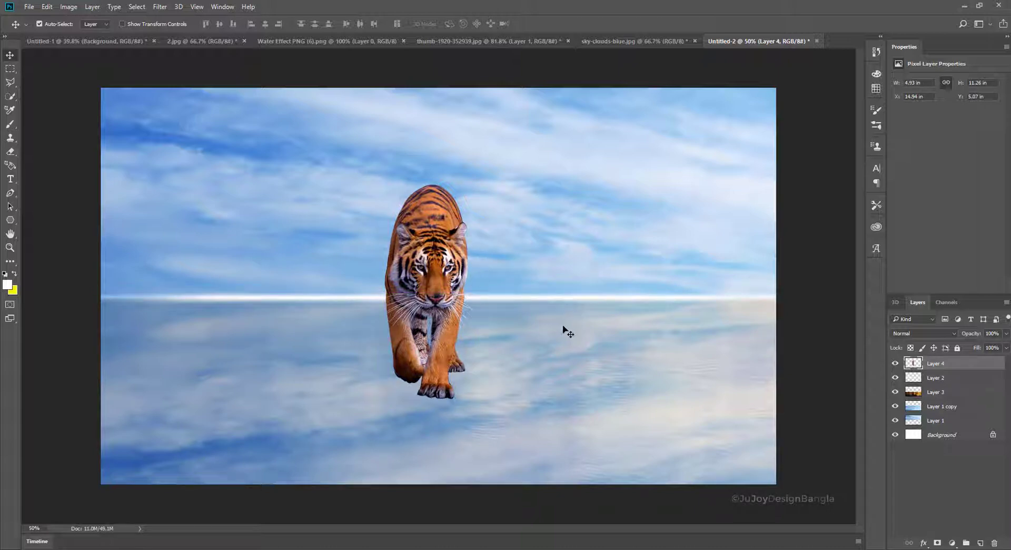
Extend the canvas downward in two passes with the Crop tool while the Background layer is selected
key("ctrl+minus")
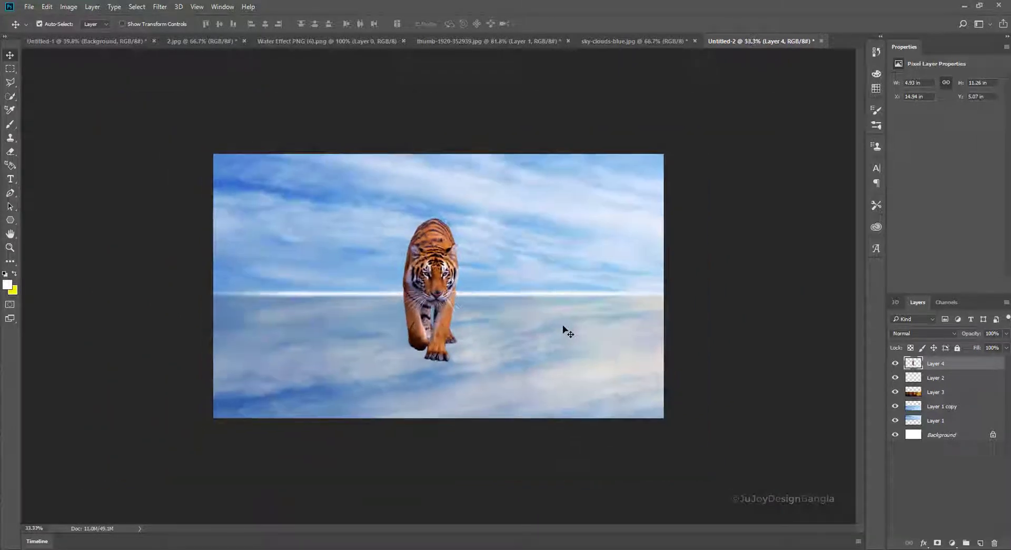
left_click(947, 438)
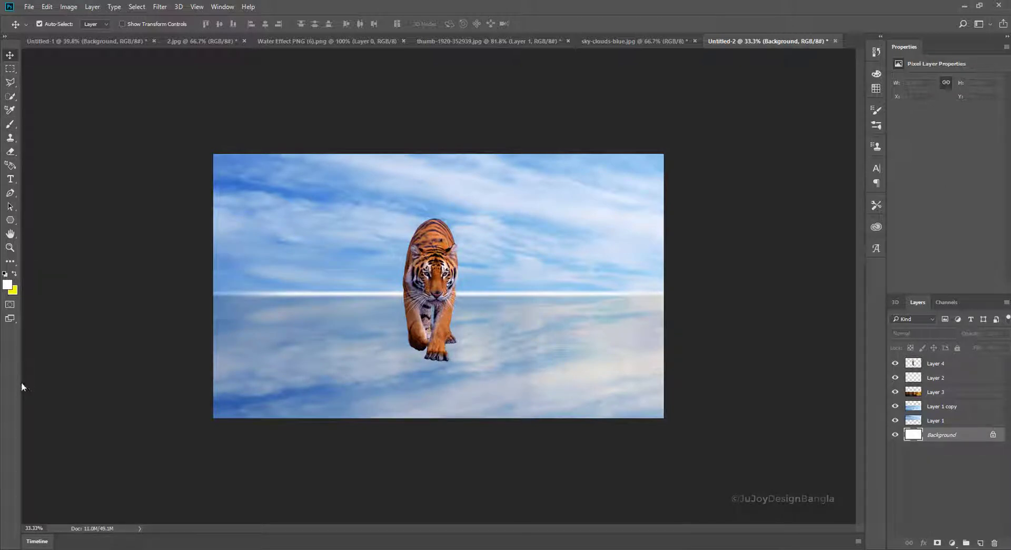
right_click(13, 263)
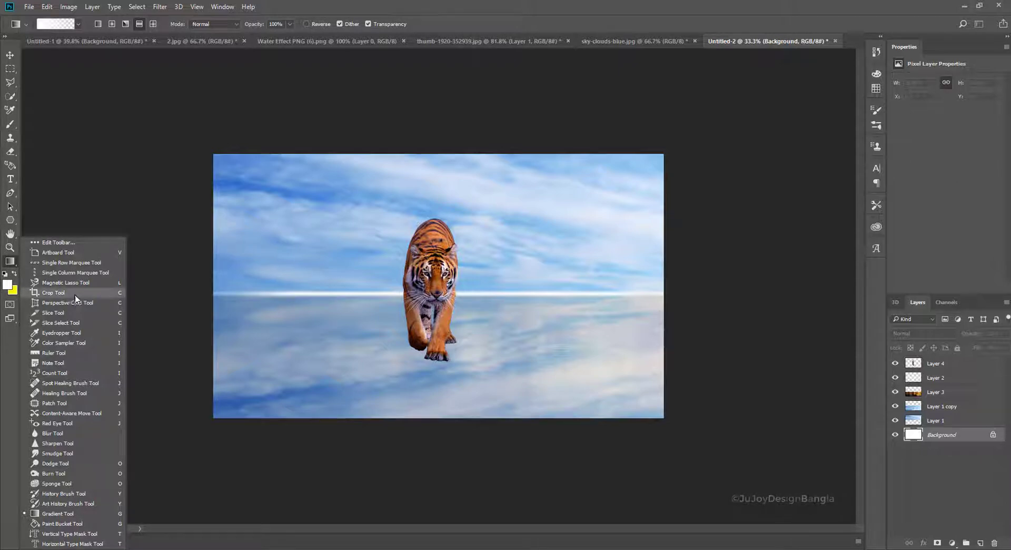
left_click(58, 293)
mouse_move(437, 416)
left_mouse_down()
mouse_move(437, 440)
mouse_move(435, 430)
left_mouse_up()
key("Return")
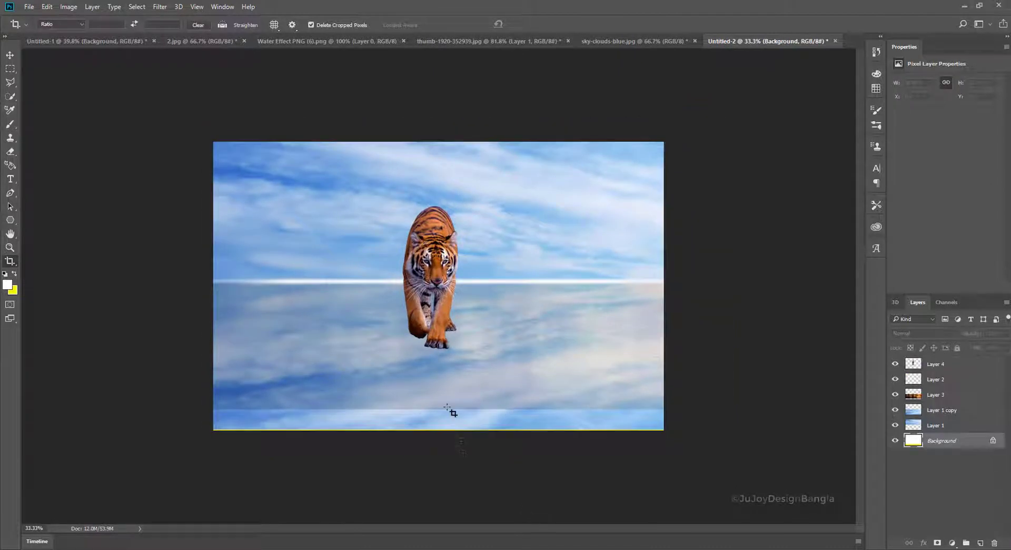
left_click_drag(440, 427, 437, 442)
key("Return")
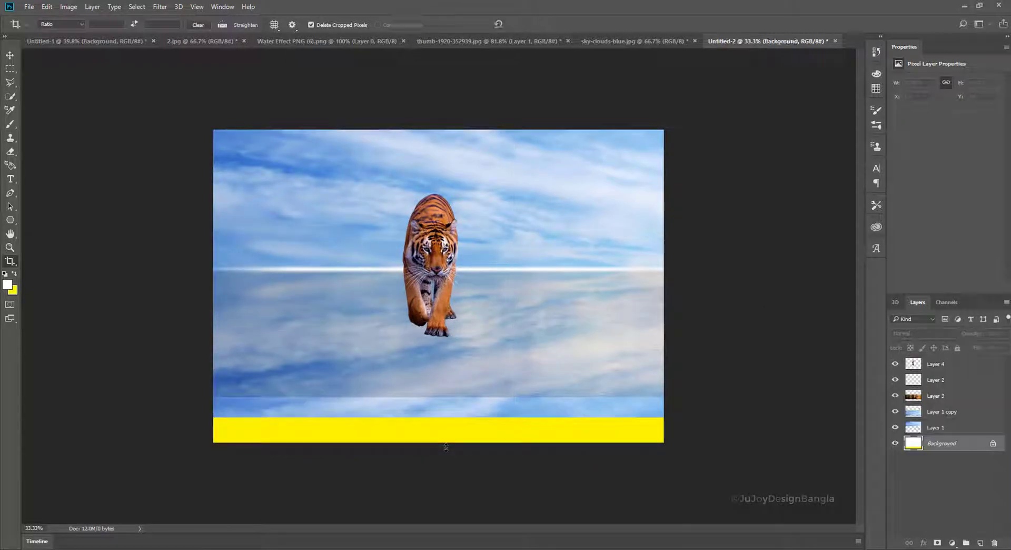
left_click(947, 428)
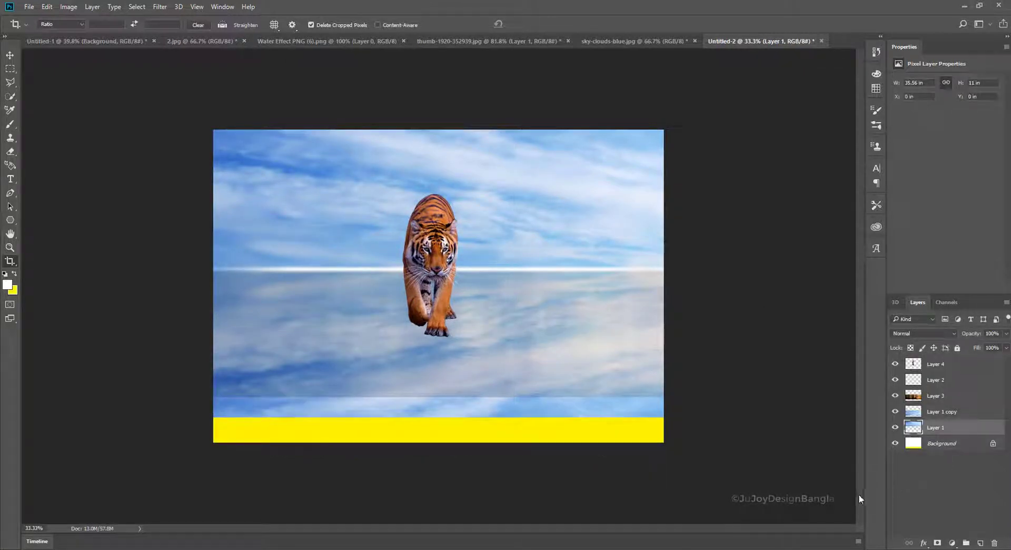
key("ctrl+t")
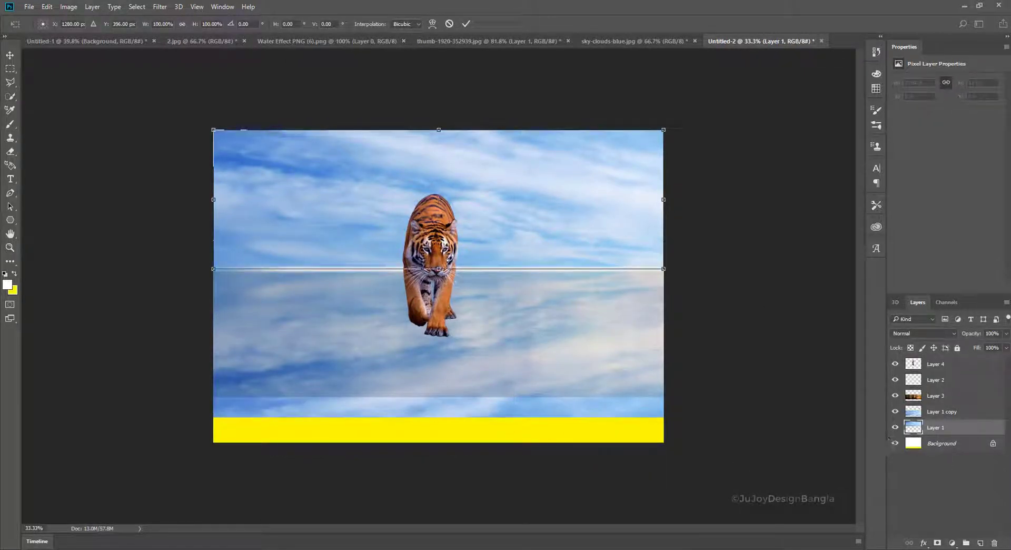
key("Return")
key("c")
Stretch the mirrored sky layer (Layer 1 copy) down to the canvas's lower edge, to a height of about 13.67 in
left_click(949, 414)
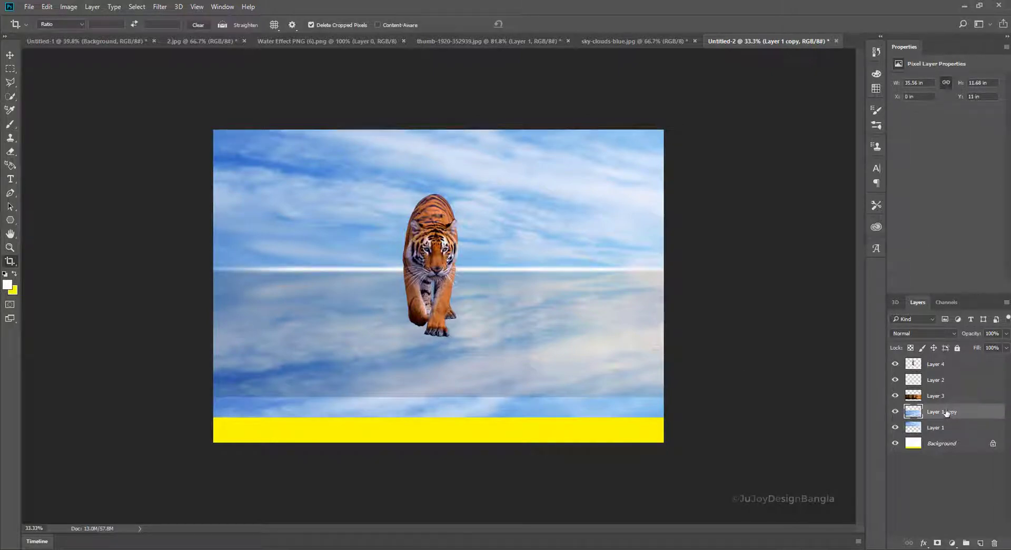
key("ctrl+t")
left_click_drag(438, 417, 438, 441)
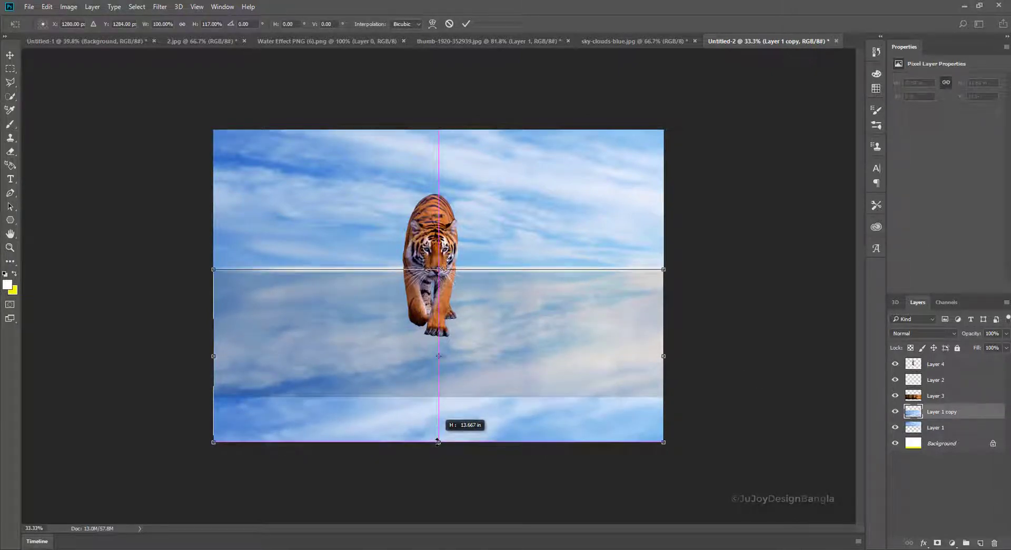
key("Return")
Stretch the water layer down to the canvas's lower edge, to a height of about 13.61 in
left_click(938, 395)
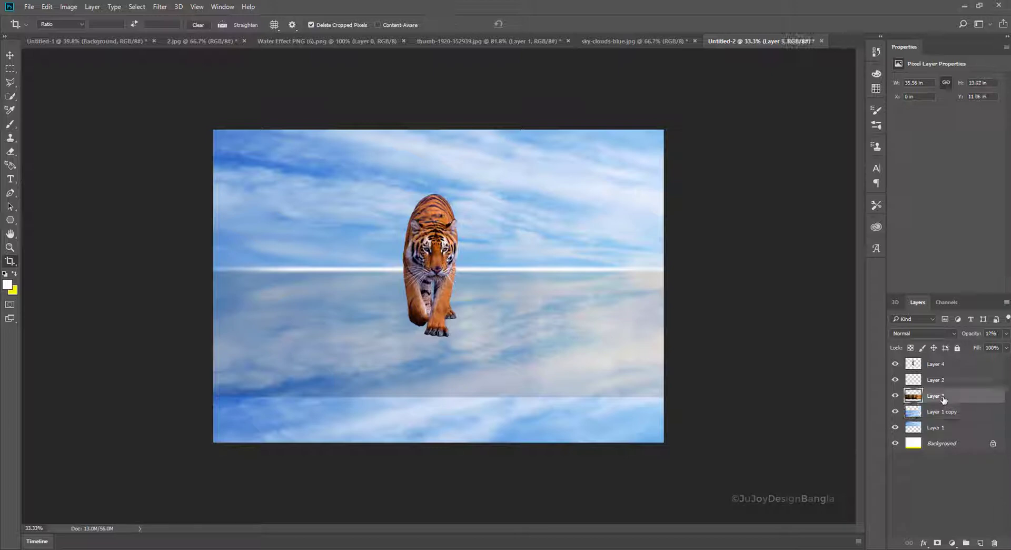
key("ctrl+t")
left_click_drag(440, 397, 442, 443)
key("Return")
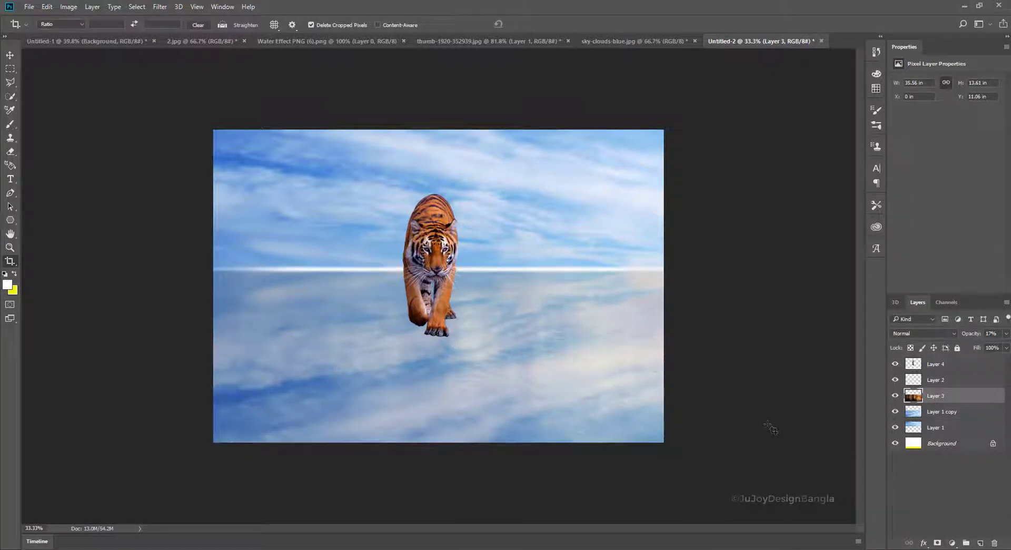
Add a layer mask to the tiger layer and set up a black Hard Round brush
left_click(946, 365)
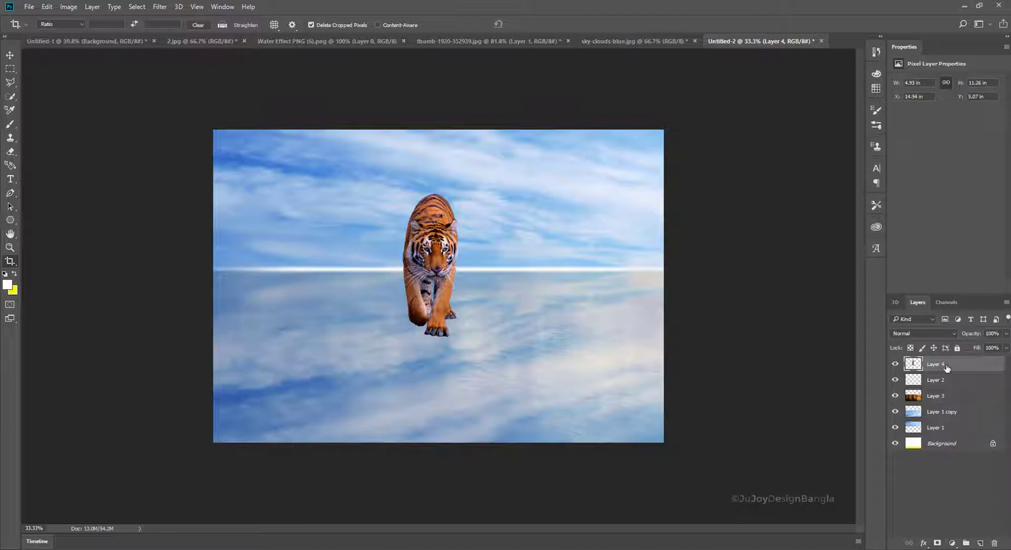
left_click(938, 543)
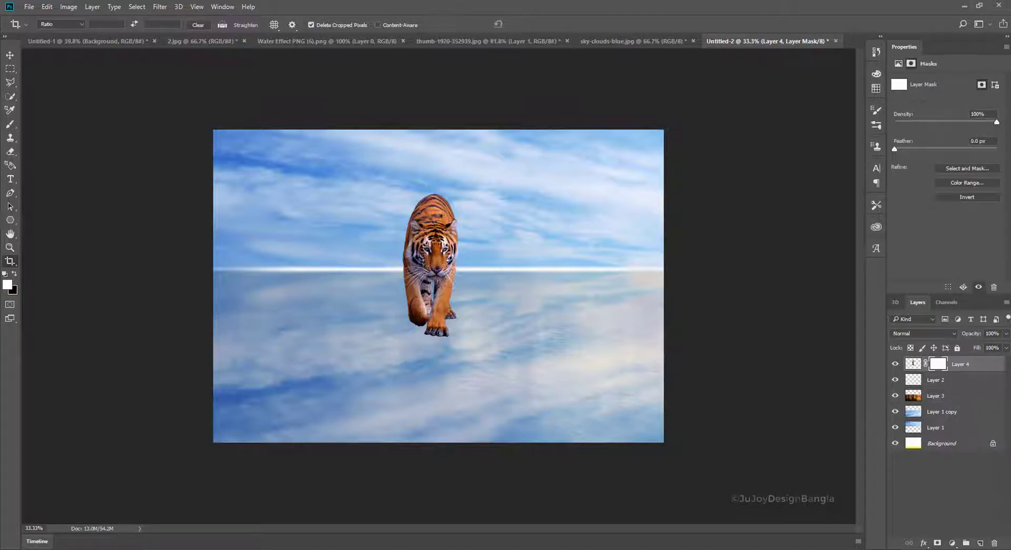
left_click(11, 126)
left_click(92, 127)
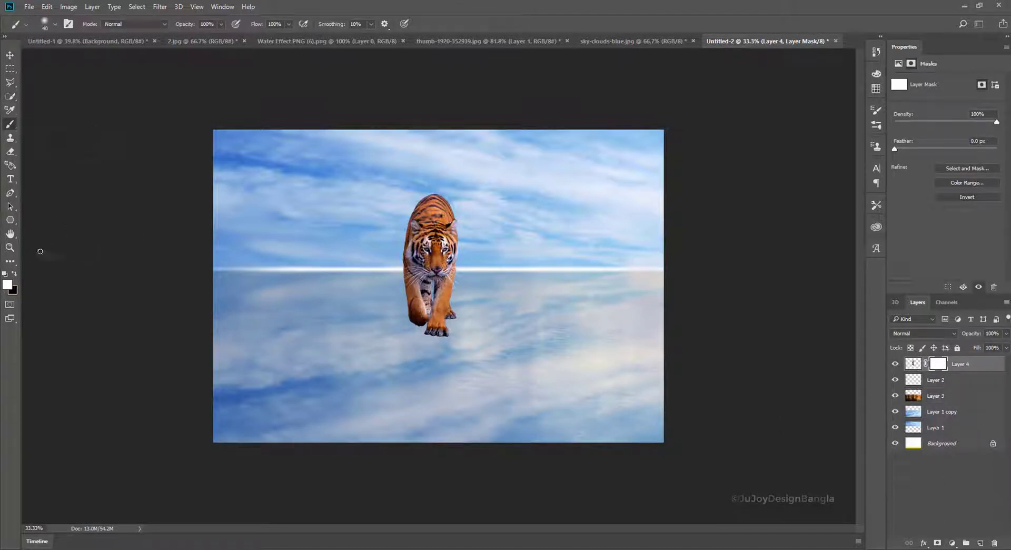
left_click(15, 275)
right_click(300, 308)
left_click(459, 416)
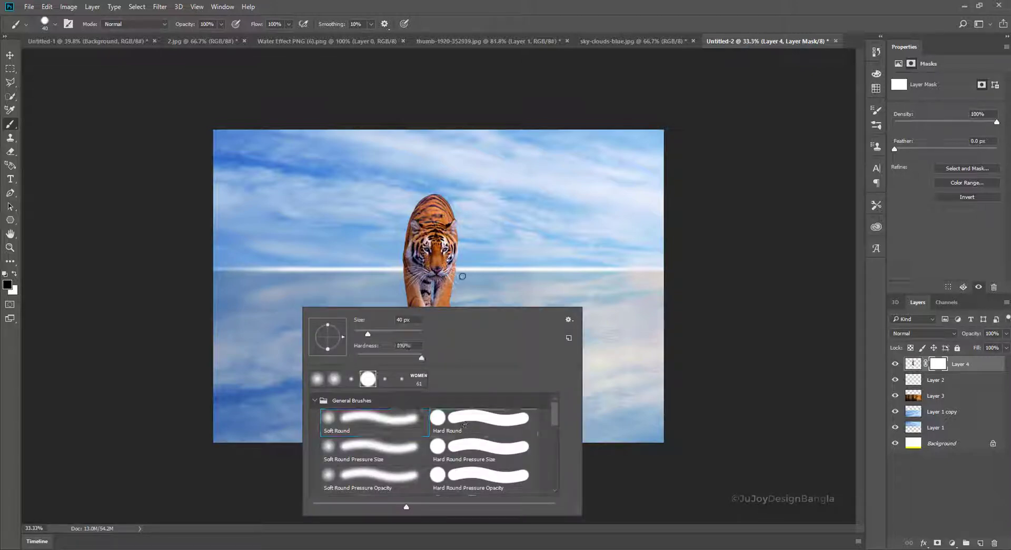
left_click(515, 4)
Mask out the tiger's paws and lower legs along a straight horizontal line with the brush at 100 px
key("ctrl+plus")
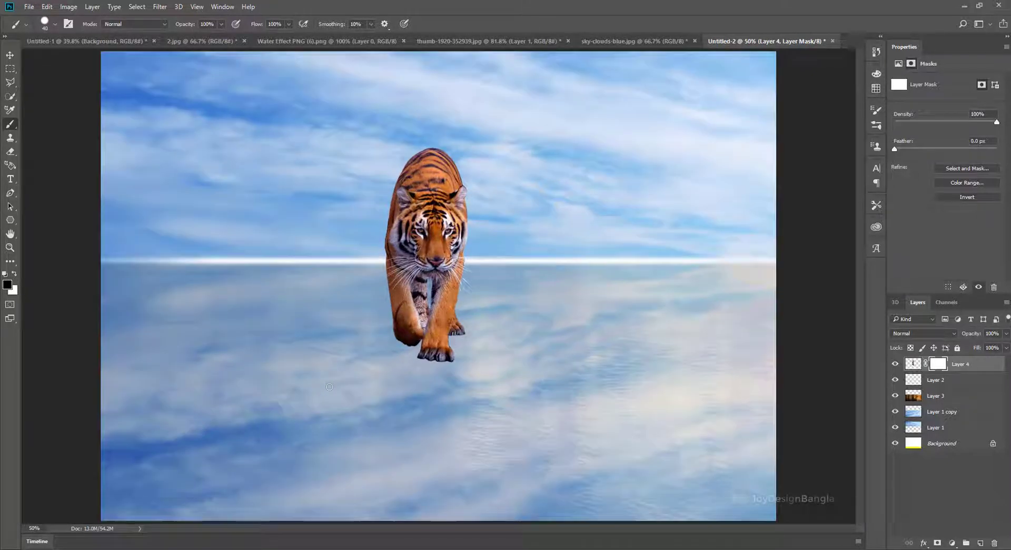
key("bracketright")
key("bracketright")
left_click_drag(300, 341, 576, 342)
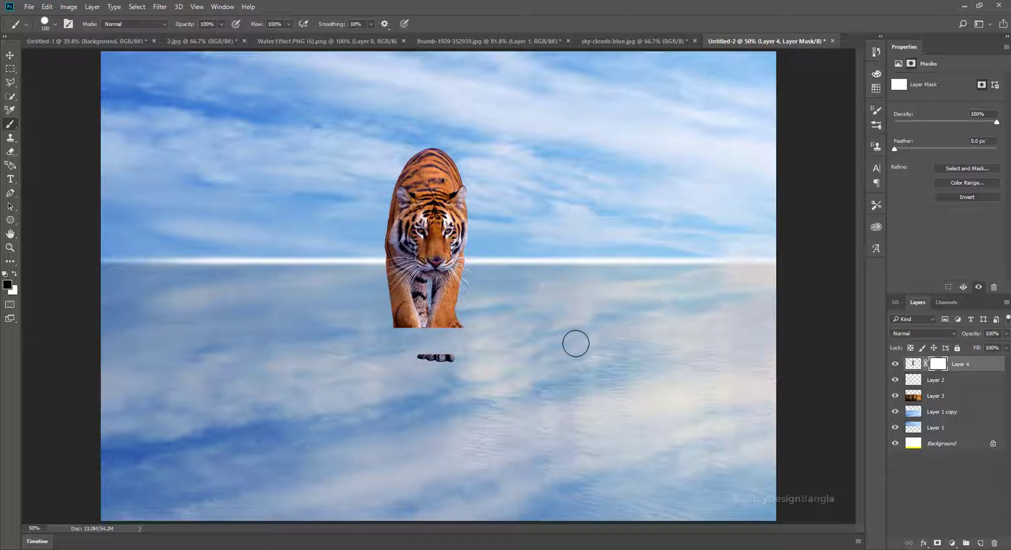
left_click_drag(406, 346, 511, 354)
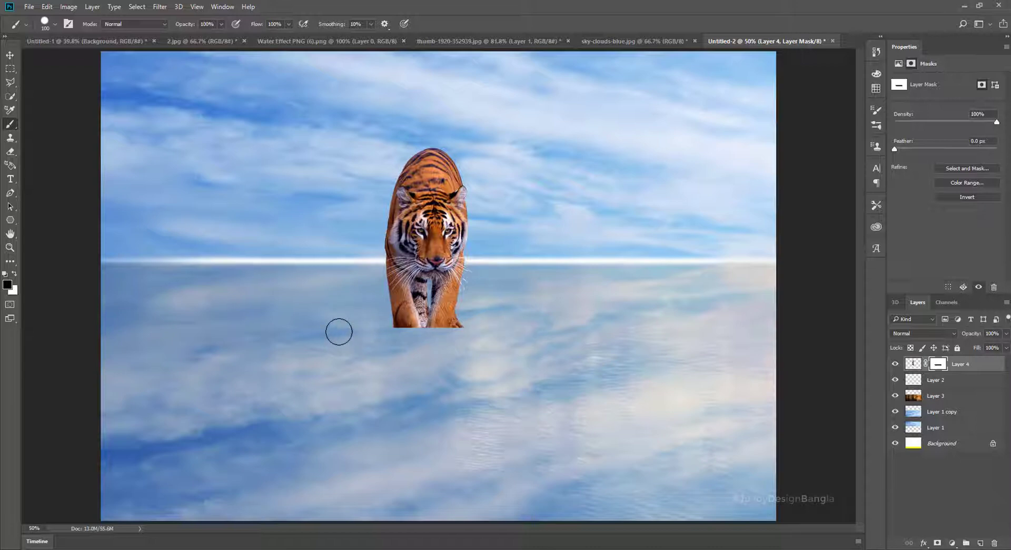
left_click_drag(339, 332, 544, 332)
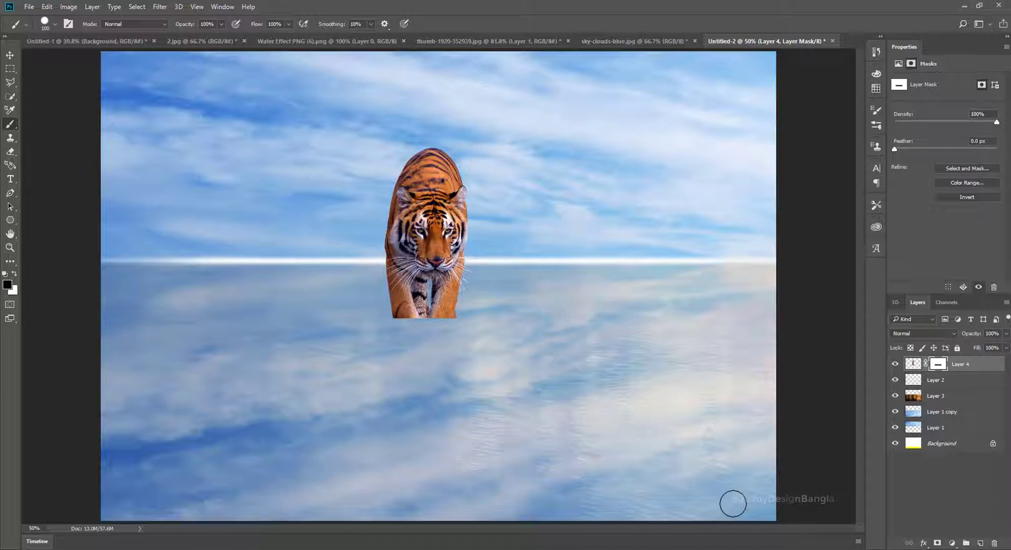
key("ctrl+minus")
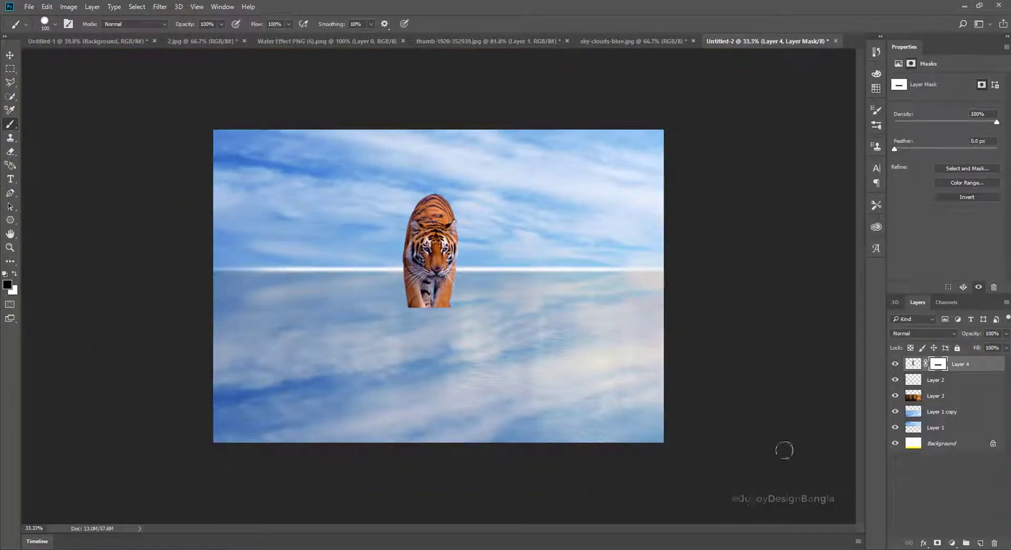
Duplicate the masked tiger, flip the copy vertically and move it down so both sets of legs meet as a reflection
key("ctrl+j")
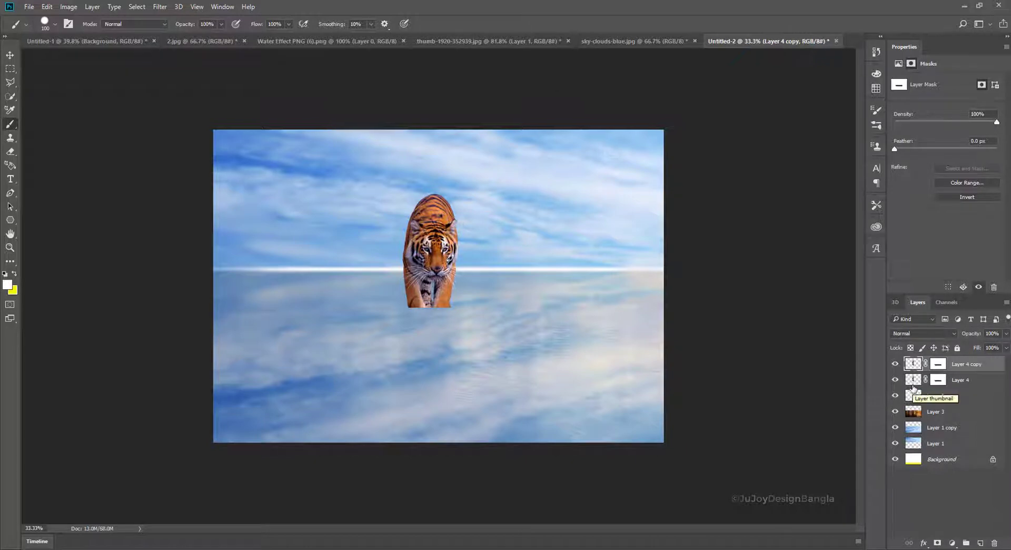
key("ctrl+t")
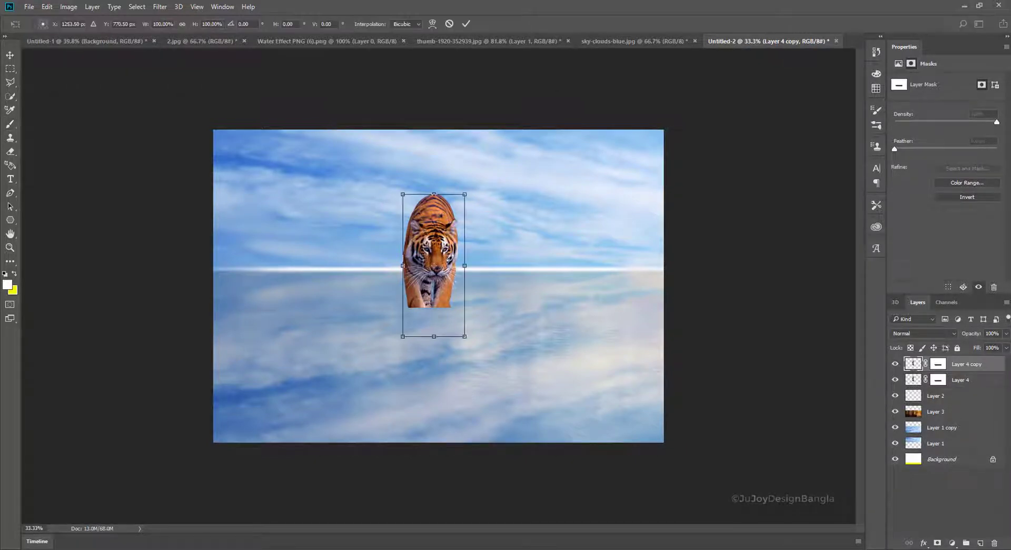
right_click(439, 225)
left_click(469, 397)
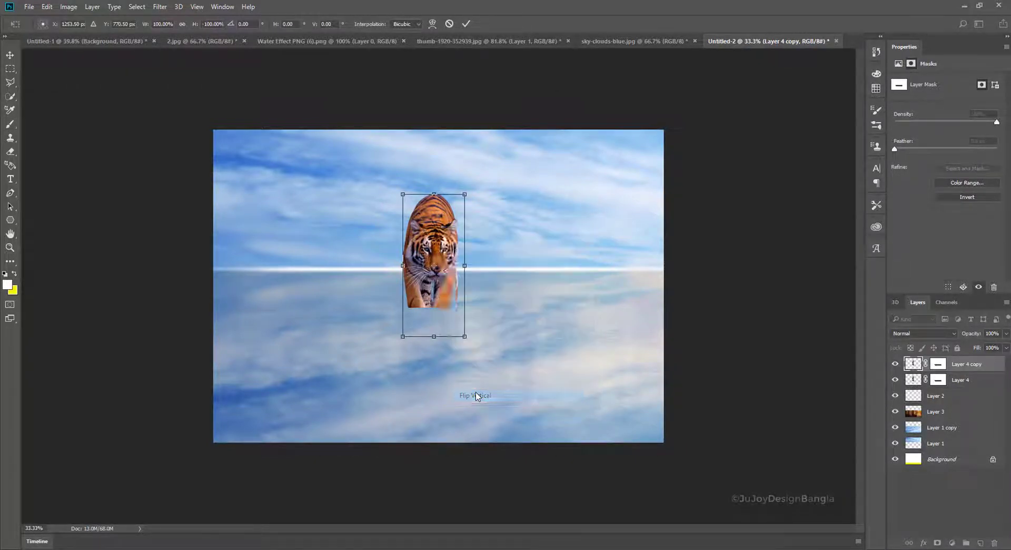
left_click_drag(435, 301, 435, 385)
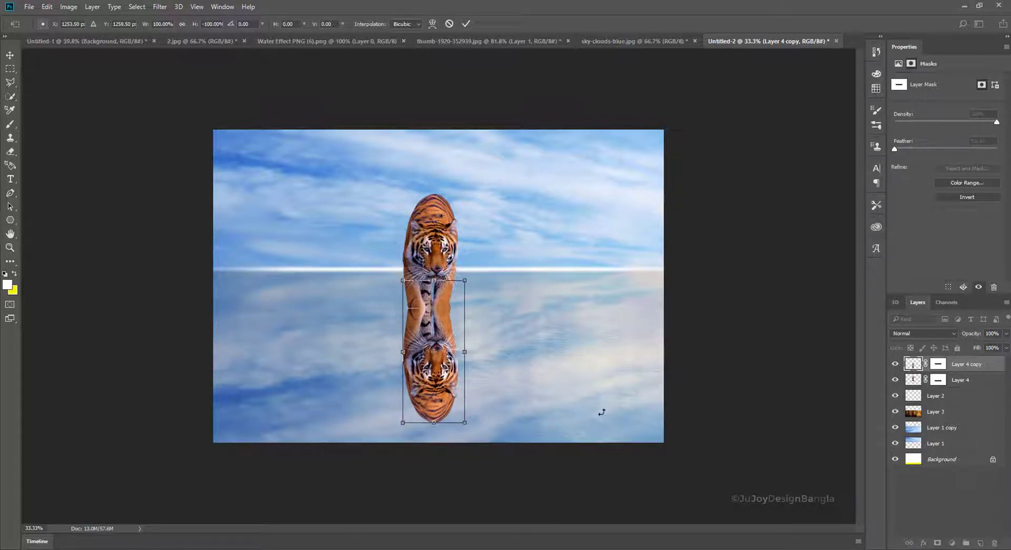
key("Return")
key("b")
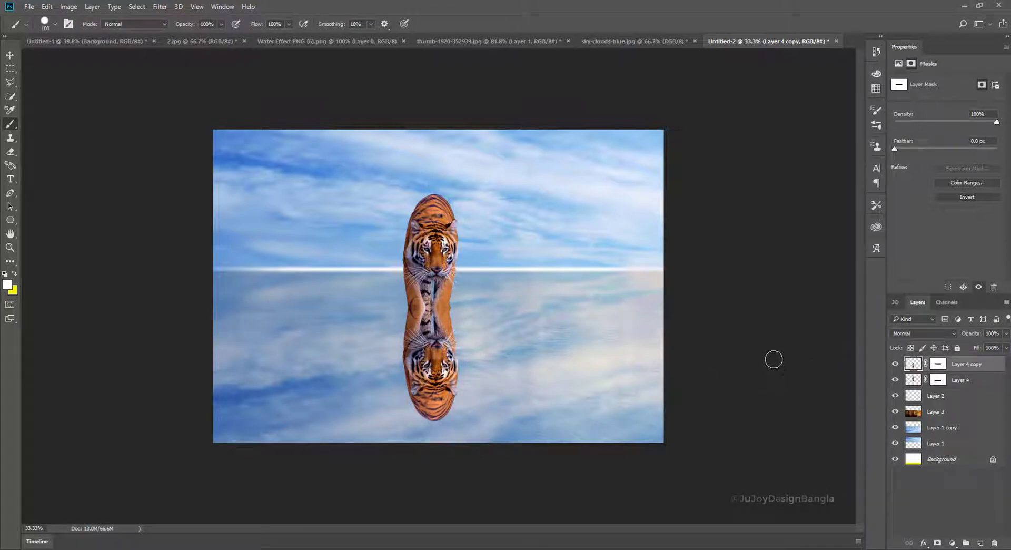
Bring the ripple from Water Effect PNG (6).png across the tiger's legs, stretch it to about 24.54 by 3.08 in and set its opacity to 52%
key("ctrl+plus")
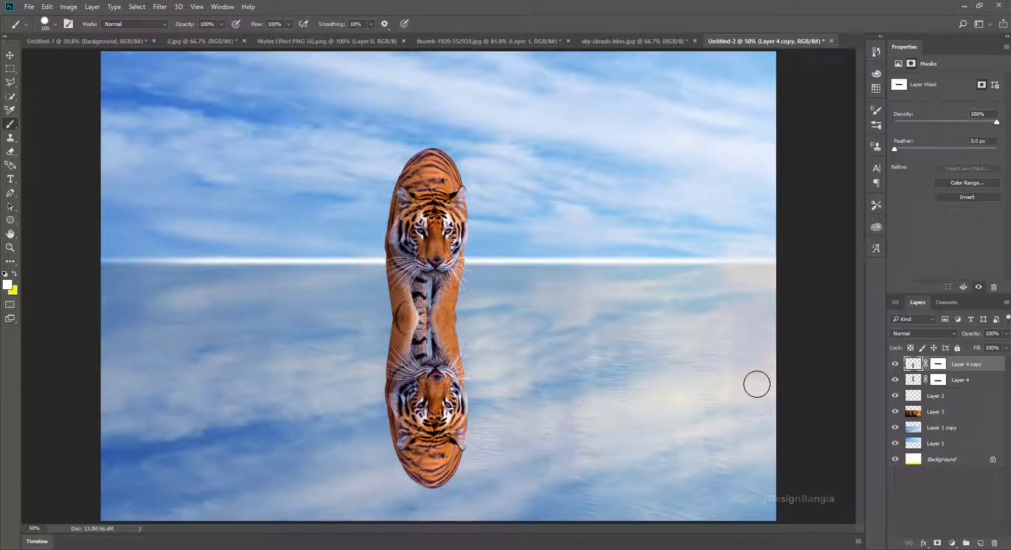
left_click(327, 41)
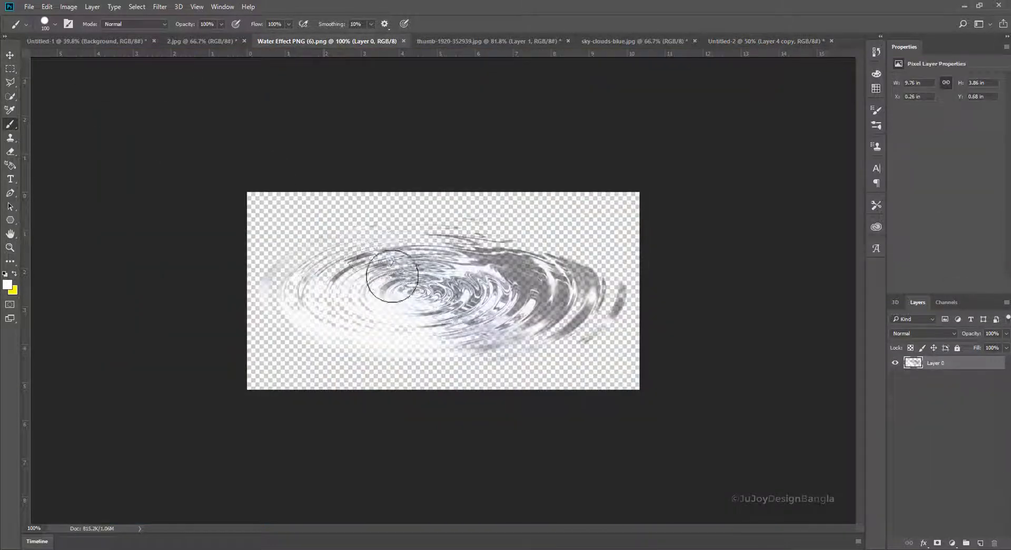
left_click(10, 55)
left_click_drag(683, 112, 496, 334)
left_click_drag(429, 346, 664, 333)
key("ctrl+t")
left_click_drag(432, 370, 433, 355)
left_click_drag(491, 334, 506, 331)
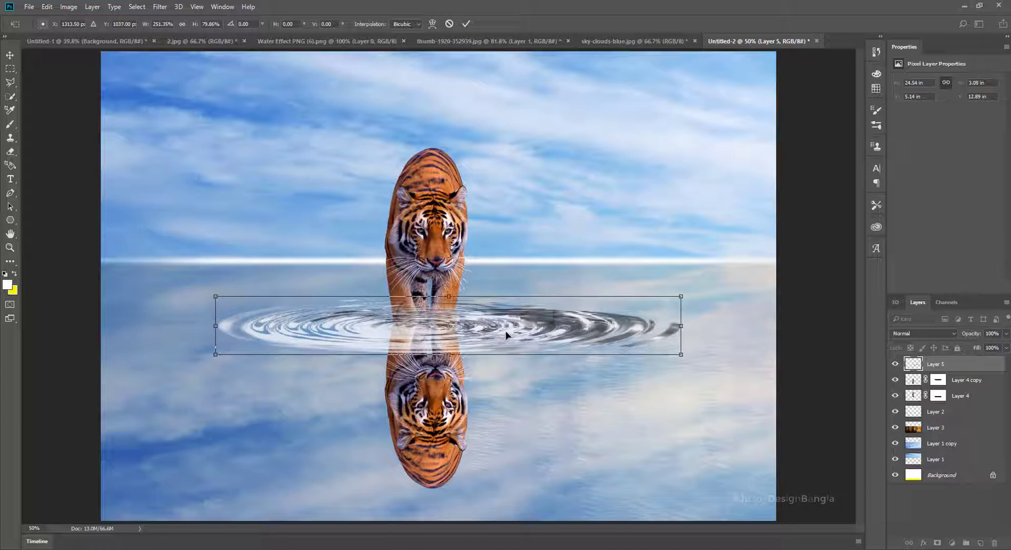
key("Return")
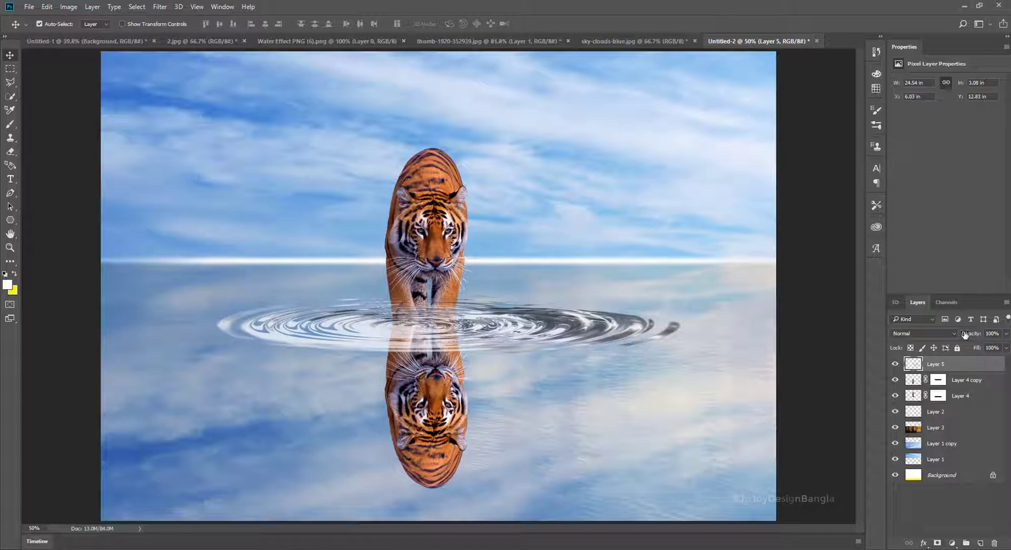
mouse_move(965, 334)
left_mouse_down()
mouse_move(938, 339)
mouse_move(970, 334)
left_mouse_up()
Toggle the upright tiger layer off and on to check the legs, and add a layer mask to the ripple layer
key("ctrl+plus")
key("ctrl+plus")
key("ctrl+plus")
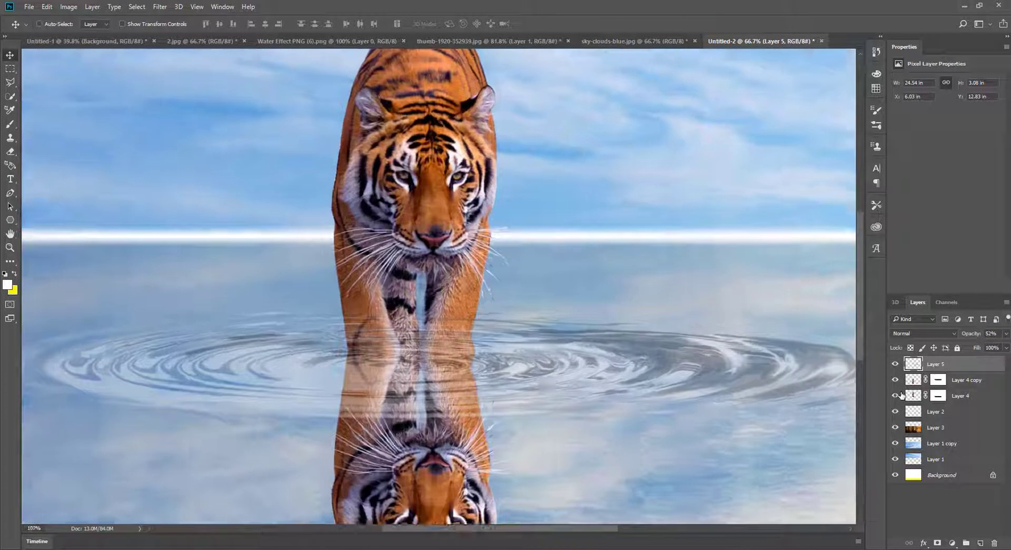
scroll(390, 314, "down", 3)
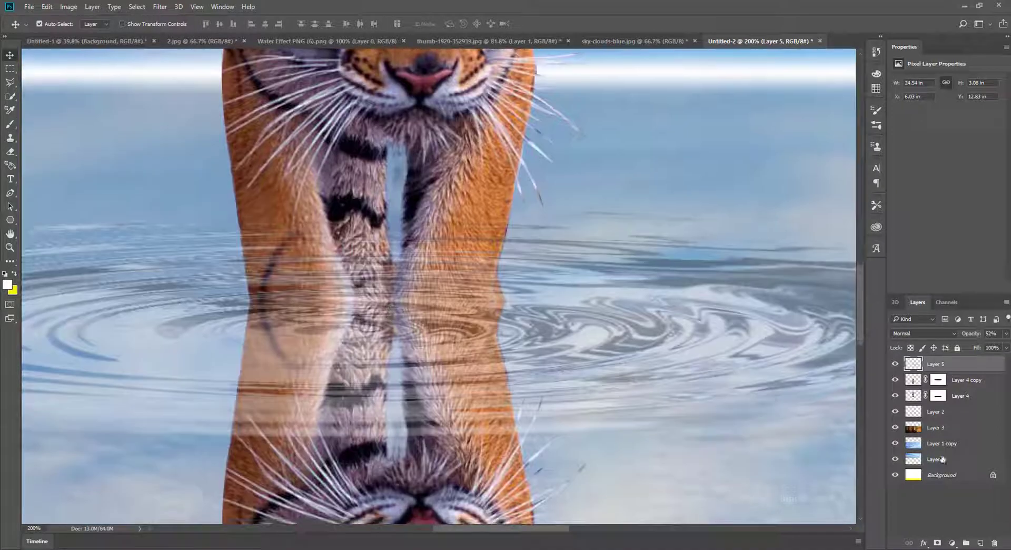
left_click(895, 398)
left_click(894, 398)
left_click(942, 396)
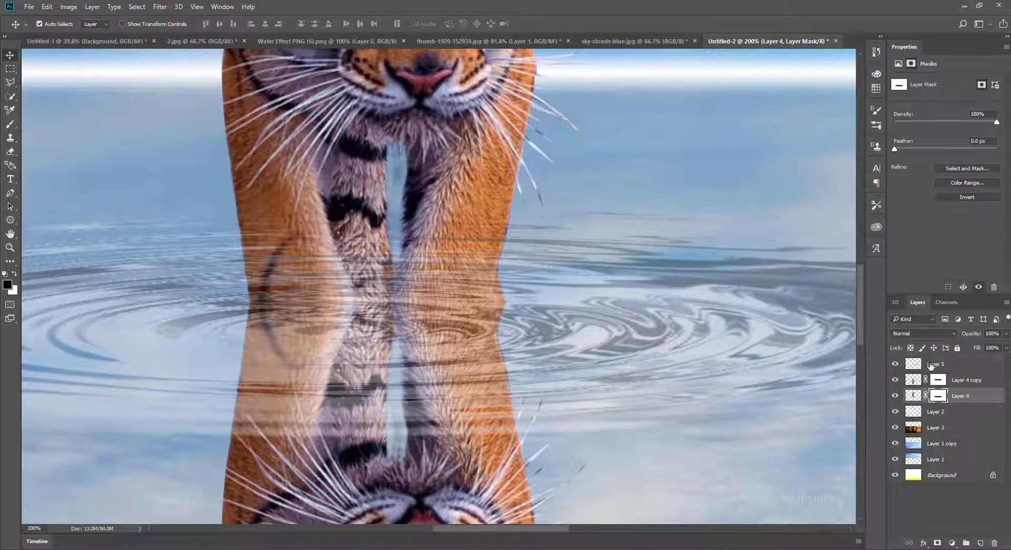
left_click(931, 364)
left_click(938, 543)
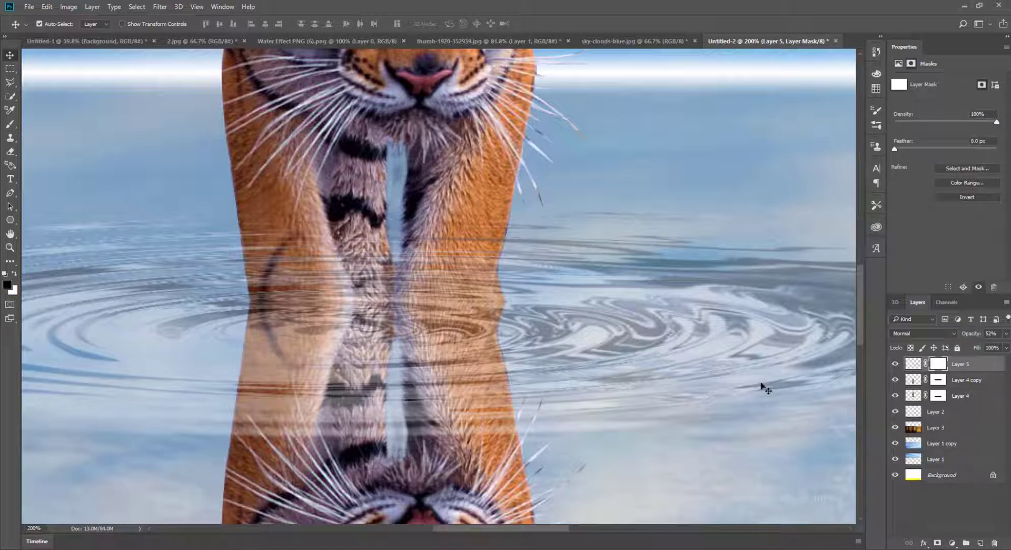
Mask the ripples off the upright tiger's front legs above the waterline using a black Soft Round brush at 25 px
right_click(9, 123)
left_click(58, 123)
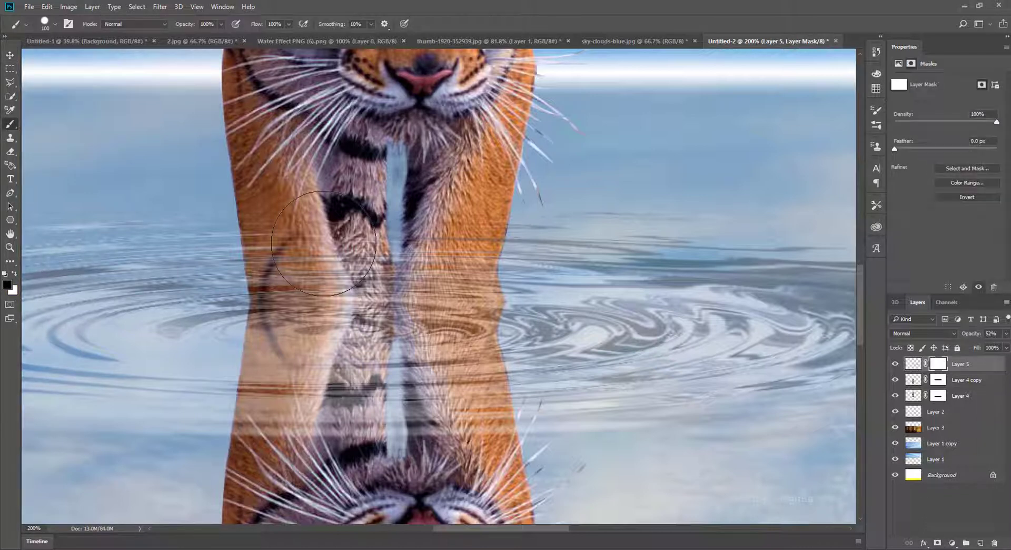
key("bracketleft")
key("bracketleft")
key("bracketleft")
key("bracketleft")
key("bracketleft")
key("bracketleft")
key("bracketleft")
key("bracketleft")
right_click(292, 218)
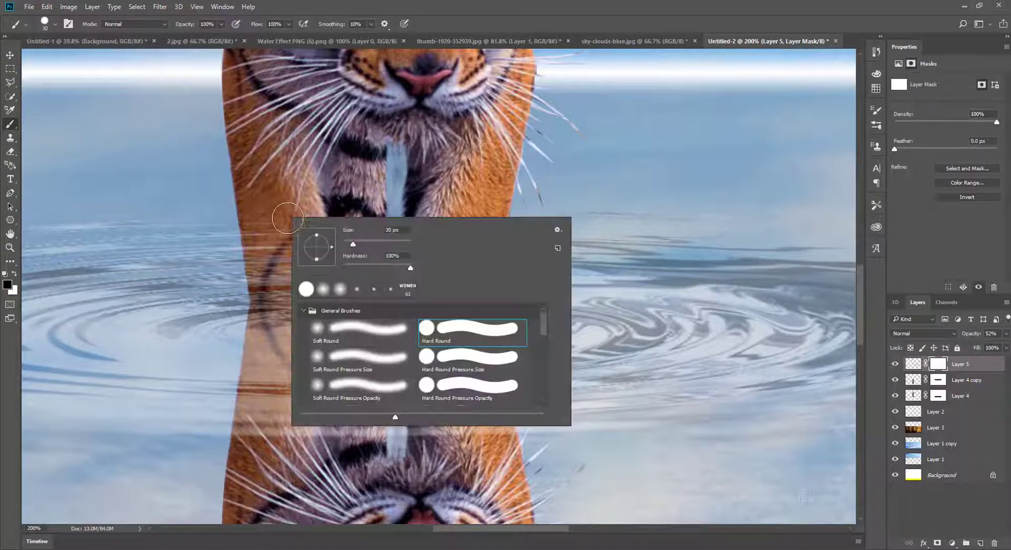
left_click(323, 334)
left_click(413, 3)
key("bracketleft")
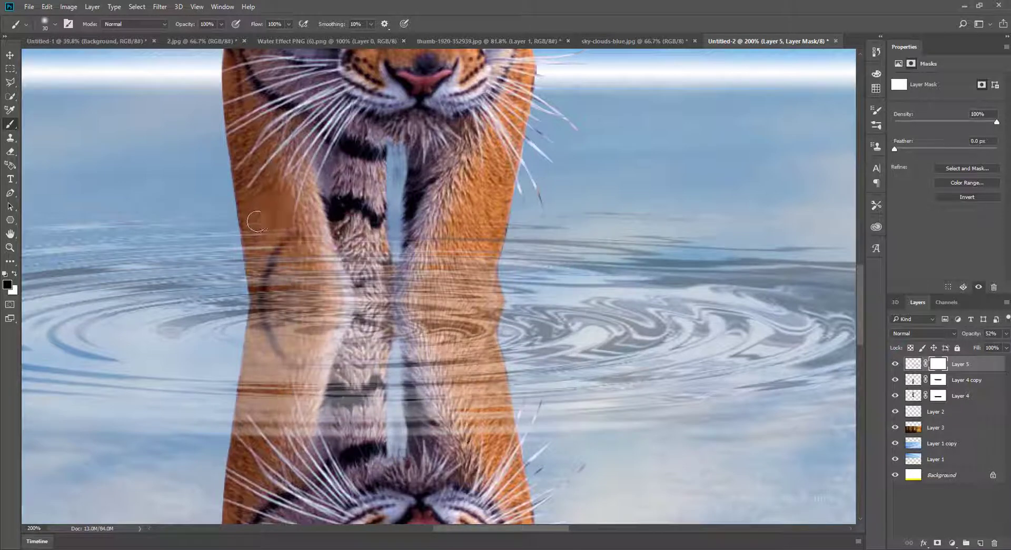
mouse_move(256, 235)
left_mouse_down()
mouse_move(260, 294)
mouse_move(318, 297)
mouse_move(272, 226)
mouse_move(286, 253)
mouse_move(305, 241)
mouse_move(323, 294)
mouse_move(334, 255)
mouse_move(333, 296)
mouse_move(353, 299)
mouse_move(376, 241)
mouse_move(415, 227)
mouse_move(371, 288)
mouse_move(453, 220)
mouse_move(423, 285)
mouse_move(378, 300)
left_mouse_up()
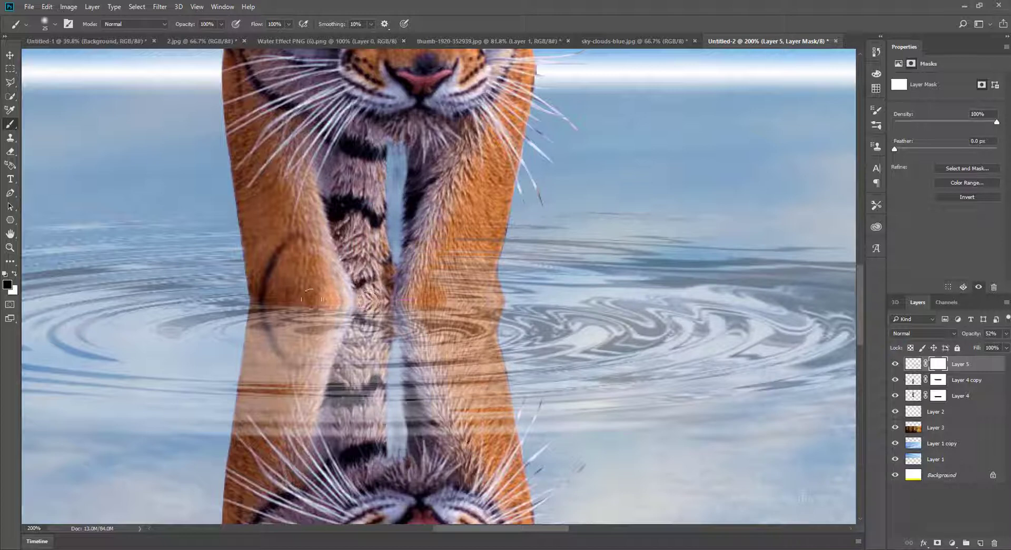
mouse_move(312, 299)
left_mouse_down()
mouse_move(394, 298)
mouse_move(456, 258)
mouse_move(445, 279)
mouse_move(479, 258)
mouse_move(480, 287)
mouse_move(463, 310)
mouse_move(273, 301)
mouse_move(327, 303)
mouse_move(300, 304)
left_mouse_up()
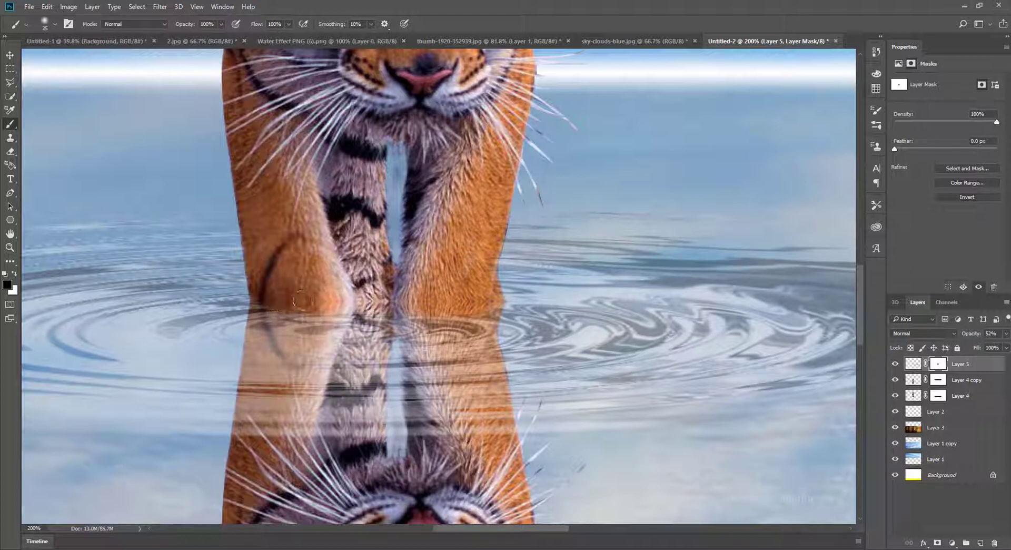
Move the ripple artwork slightly up to about X 6.11 in, Y 12.69 in and reselect its layer mask
left_click(914, 364)
mouse_move(583, 343)
left_mouse_down()
mouse_move(598, 329)
mouse_move(587, 322)
mouse_move(587, 332)
left_mouse_up()
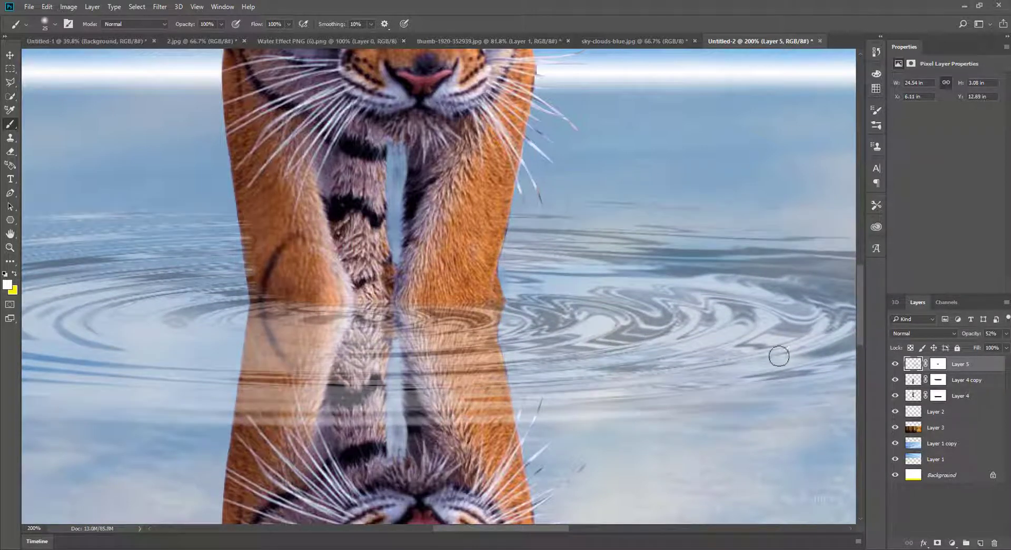
left_click(938, 364)
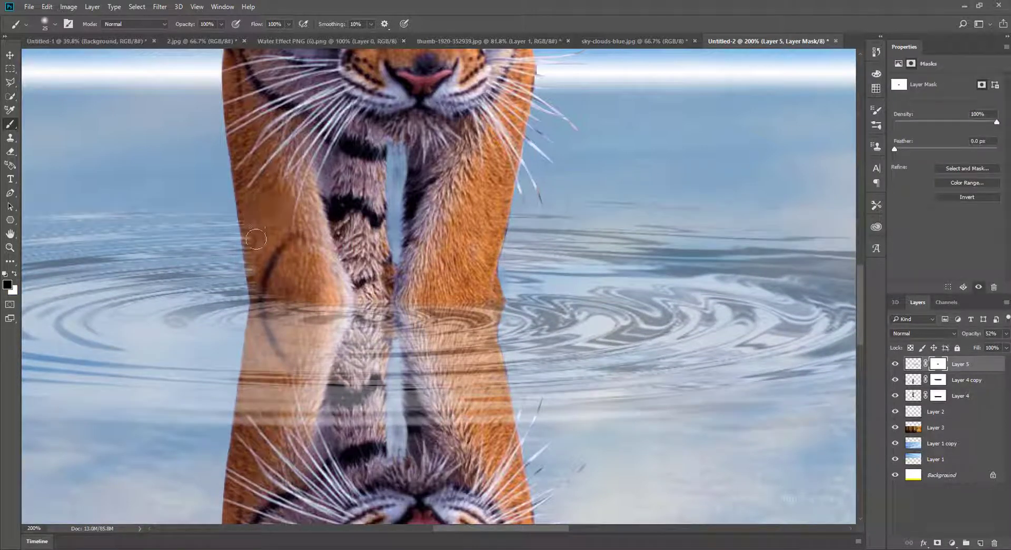
Mask the ripples off the upright tiger's left-hand foreleg, then shift the ripple artwork up to about Y 12.36 in and reselect its mask
mouse_move(262, 270)
left_mouse_down()
mouse_move(263, 304)
mouse_move(289, 310)
mouse_move(494, 300)
mouse_move(330, 314)
left_mouse_up()
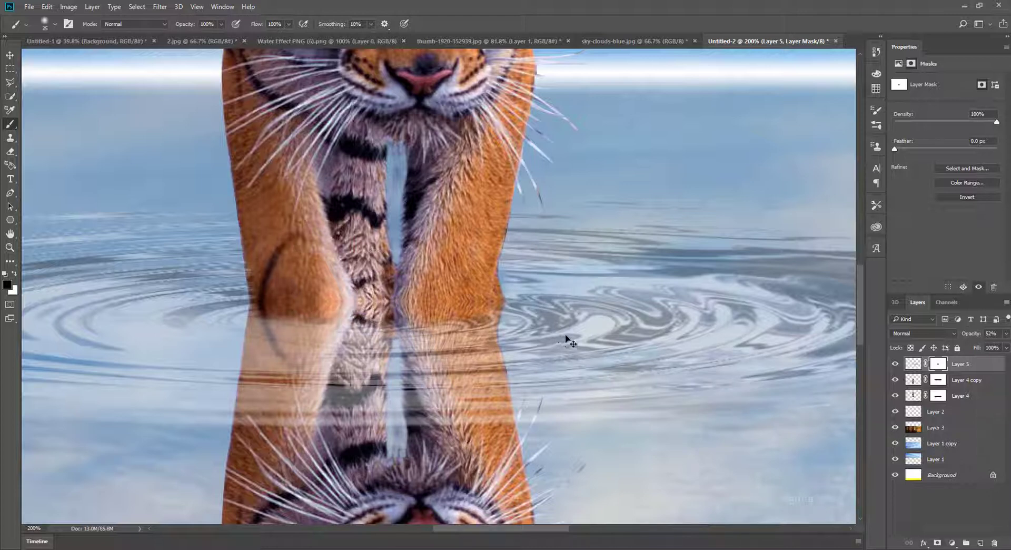
left_click(913, 365)
left_click_drag(550, 328, 549, 295)
left_click(939, 363)
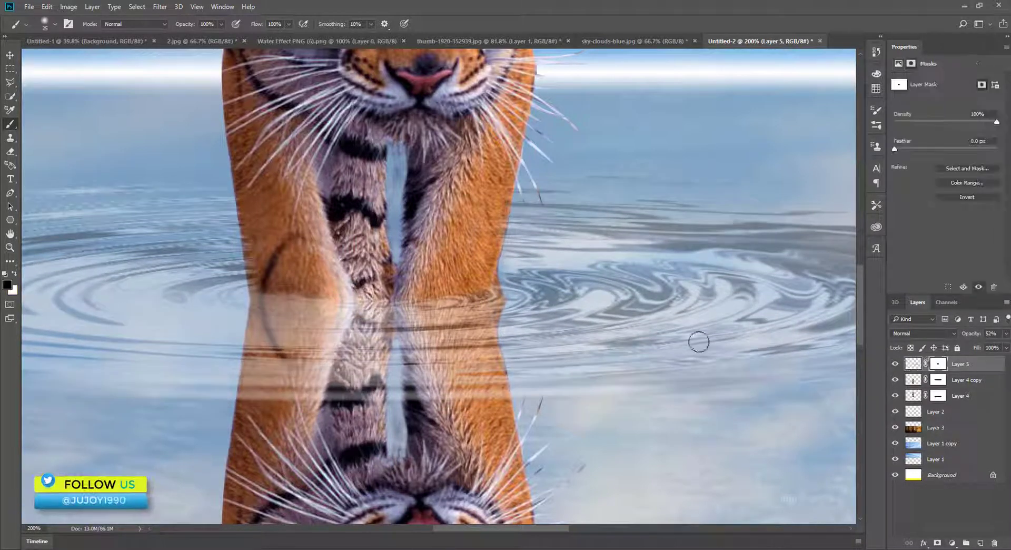
Paint black on the ripple mask to remove the ripples from the upright tiger's front legs just above the waterline
key("d")
mouse_move(474, 285)
left_mouse_down()
mouse_move(477, 274)
mouse_move(453, 297)
mouse_move(295, 298)
mouse_move(267, 286)
mouse_move(294, 298)
left_mouse_up()
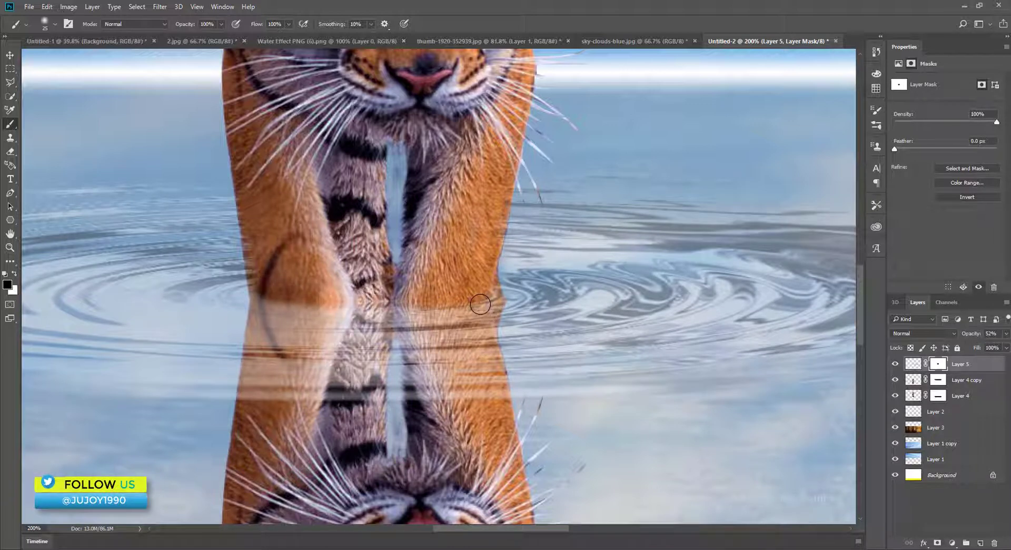
key("x")
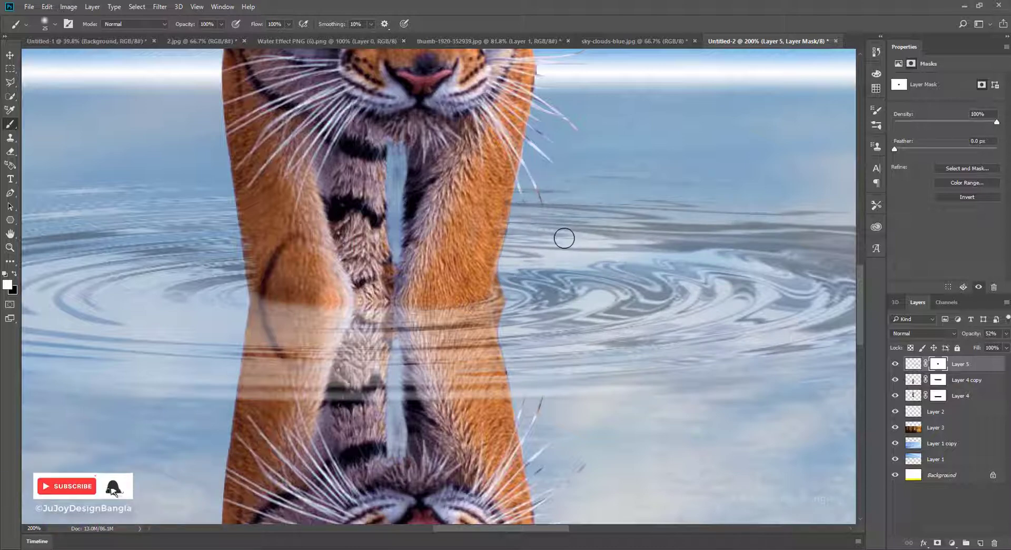
key("ctrl+0")
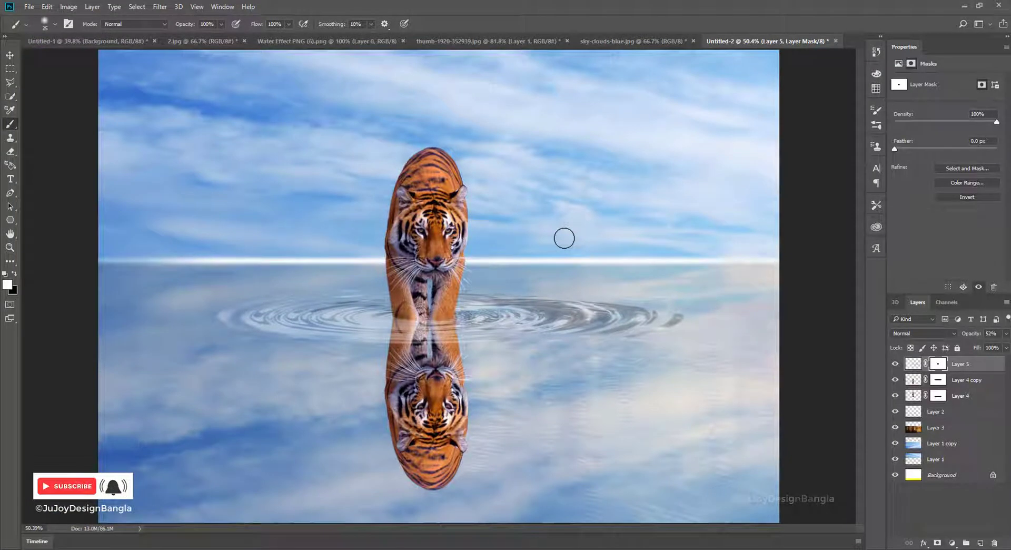
key("ctrl+1")
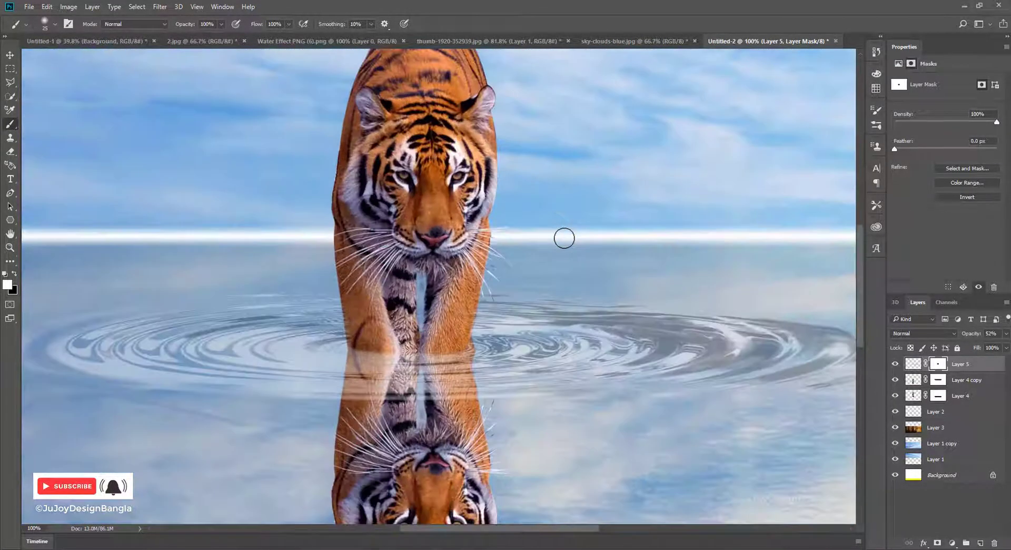
Set the ripple layer's opacity to 60%
left_click(913, 363)
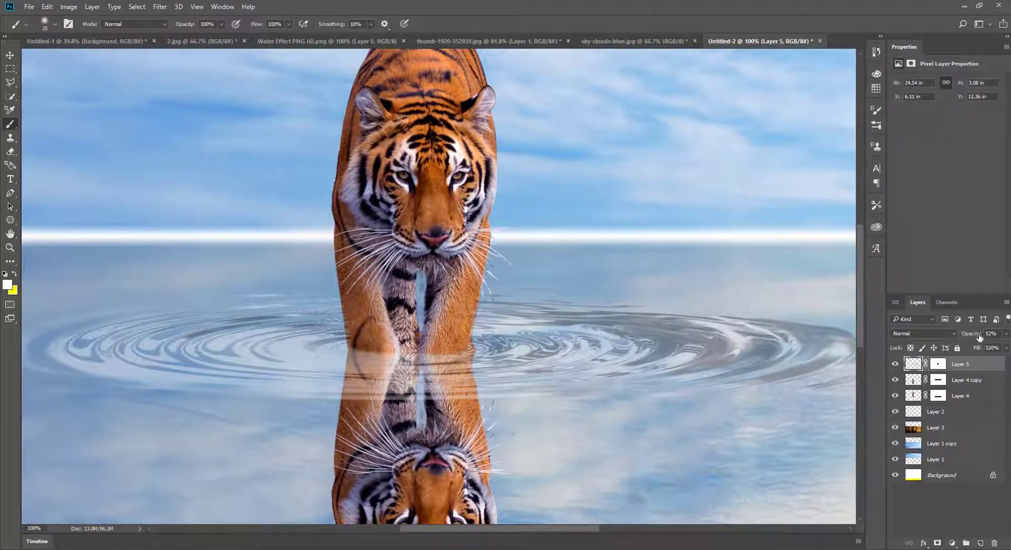
left_click(981, 334)
type("60")
key("Return")
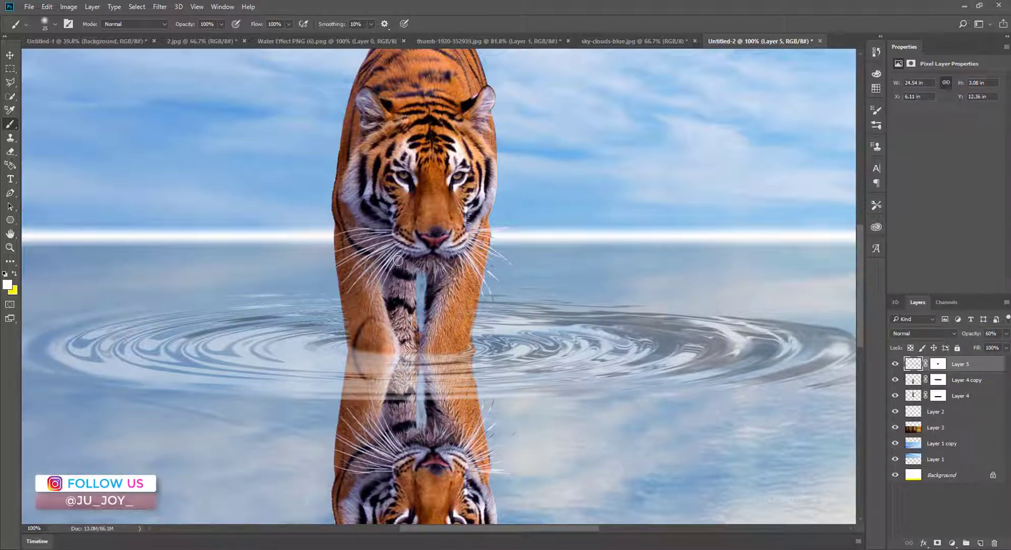
Toggle the reflected tiger layer off and on to check the legs at the waterline, and select that layer's artwork
key("ctrl+plus")
key("ctrl+plus")
left_click_drag(362, 315, 356, 91)
left_click_drag(340, 267, 402, 178)
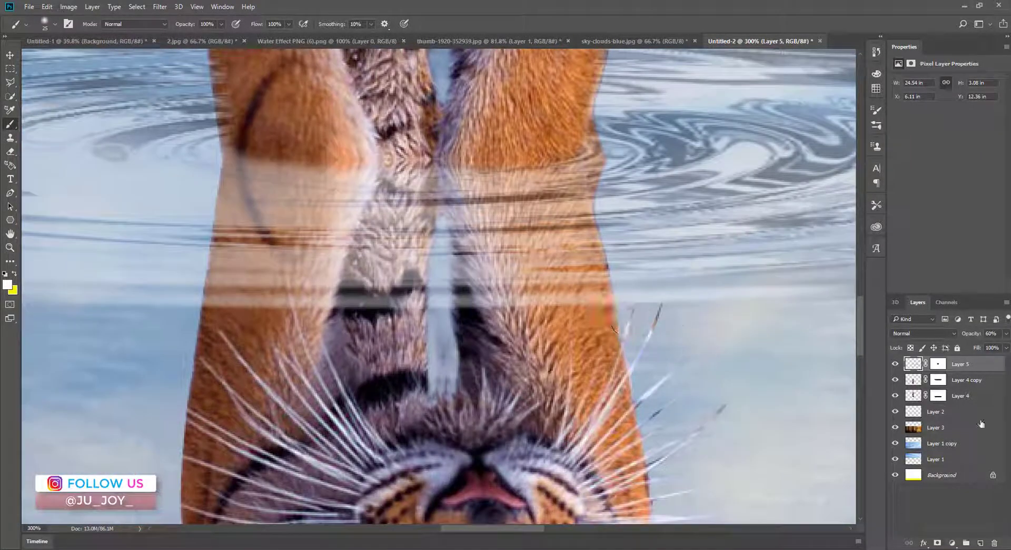
left_click(896, 380)
left_click(896, 380)
left_click(915, 380)
Smudge the left-hand edge of the reflected tiger's leg outward below the waterline, using a smaller Smudge tool brush at 39% strength
left_click(10, 261)
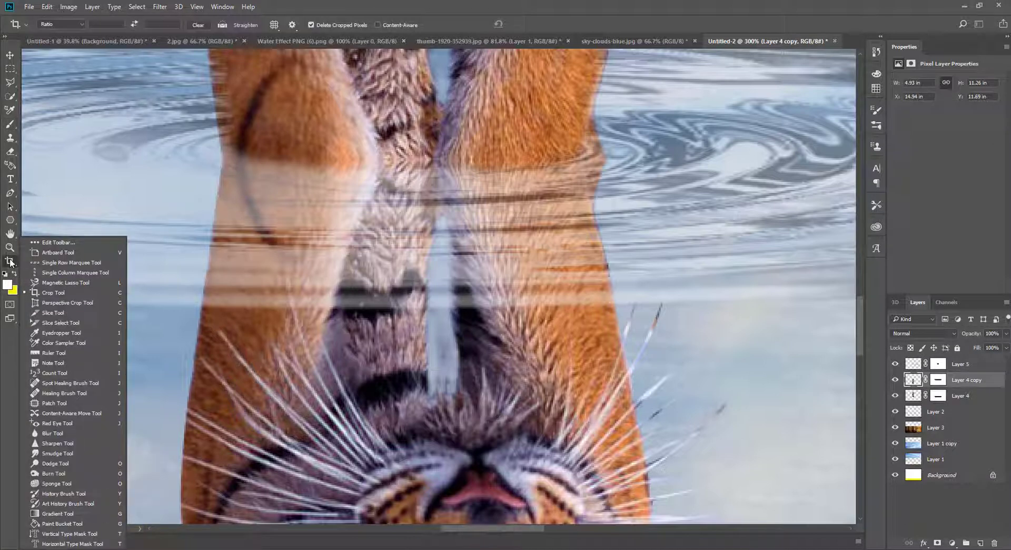
left_click(98, 453)
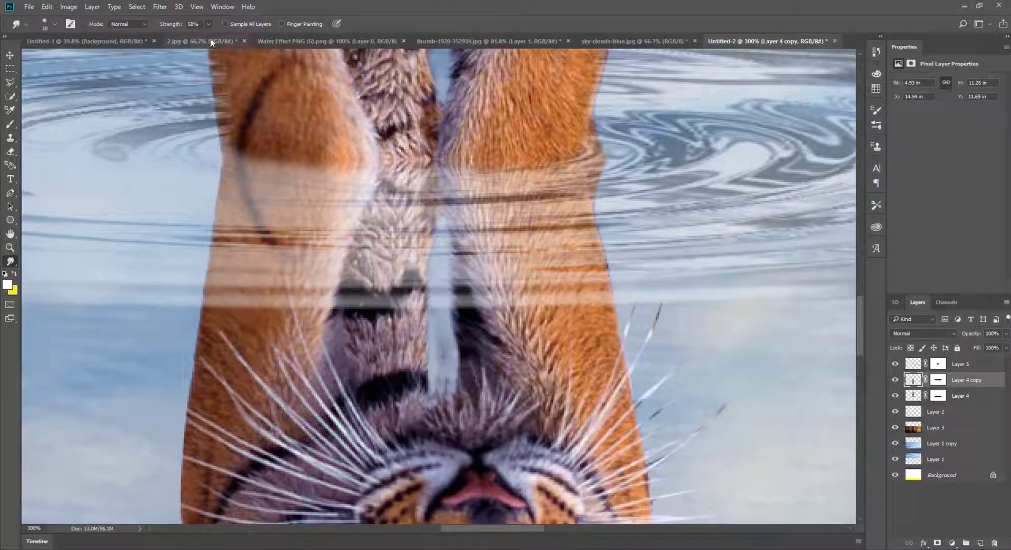
left_click_drag(198, 33, 201, 34)
left_click(414, 223)
scroll(360, 241, "up", 1)
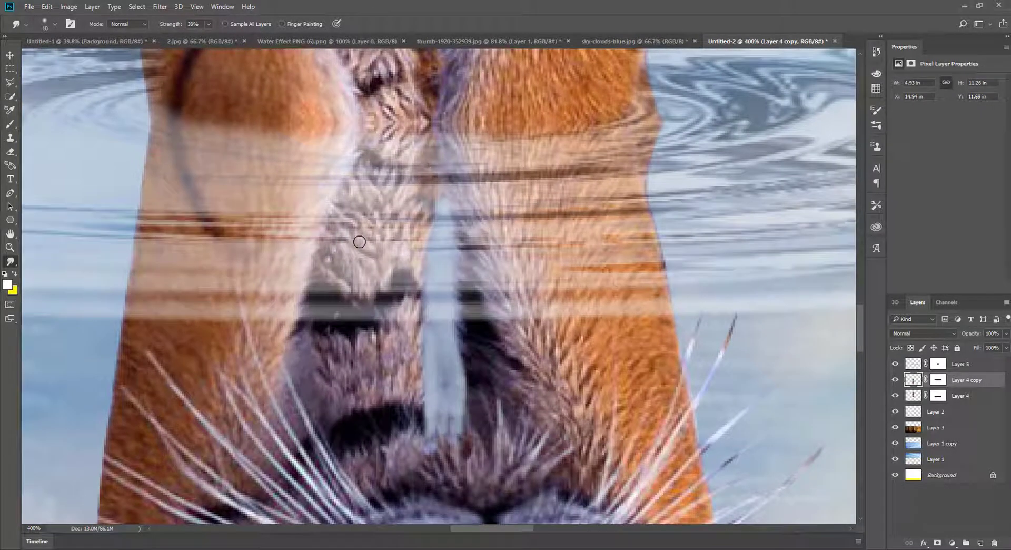
mouse_move(264, 166)
left_mouse_down()
mouse_move(375, 341)
mouse_move(369, 312)
mouse_move(269, 276)
mouse_move(285, 298)
mouse_move(277, 293)
left_mouse_up()
key("bracketleft")
key("bracketleft")
key("bracketleft")
key("bracketleft")
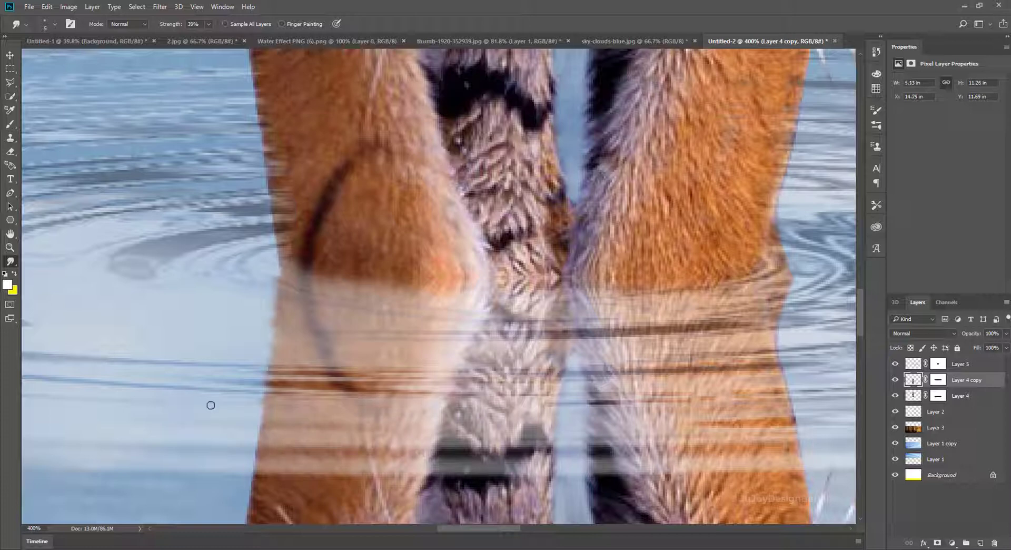
scroll(243, 412, "down", 2)
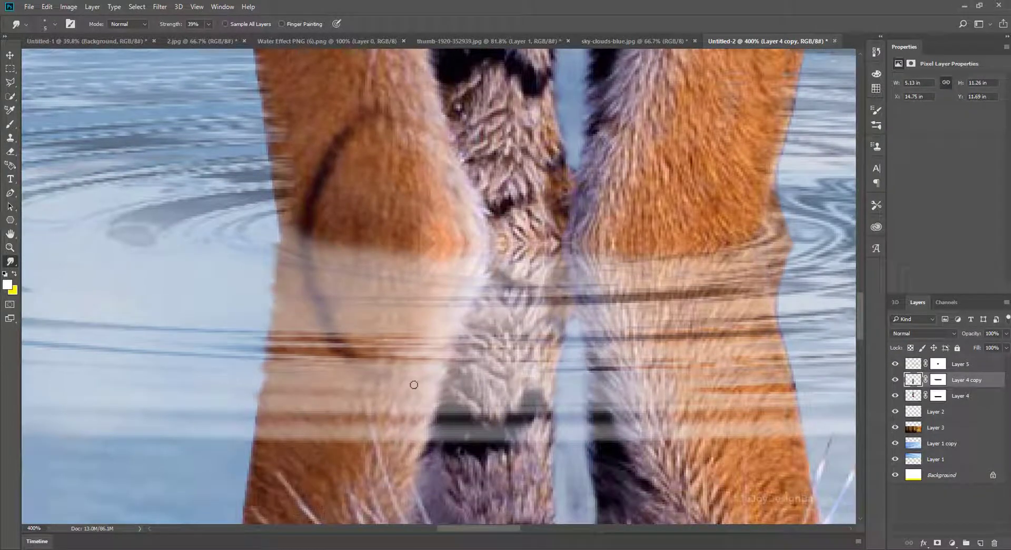
left_click_drag(414, 386, 493, 388)
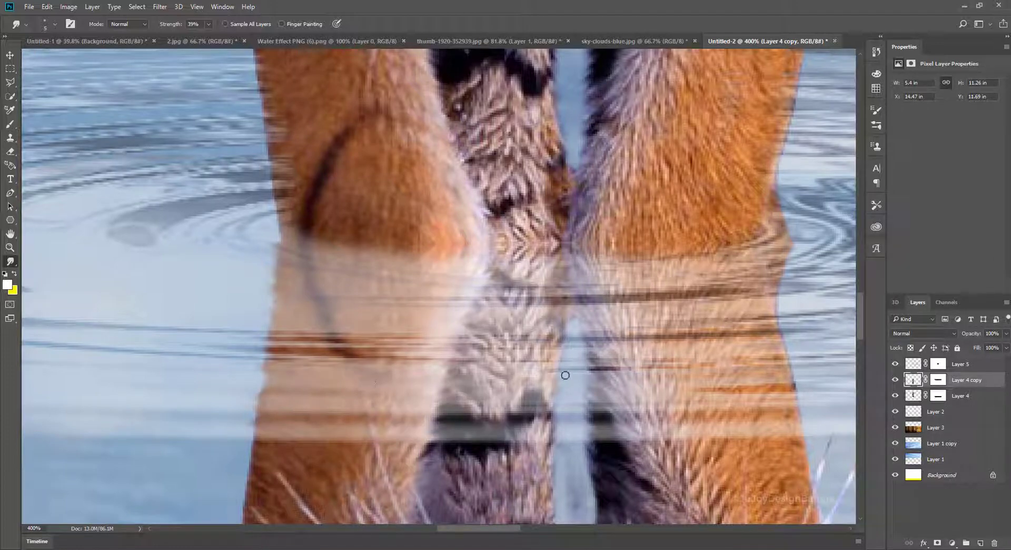
Smudge the reflected legs' outer edges into small horizontal ripples below the waterline with the Smudge tool at 49% strength
scroll(600, 354, "right", 5)
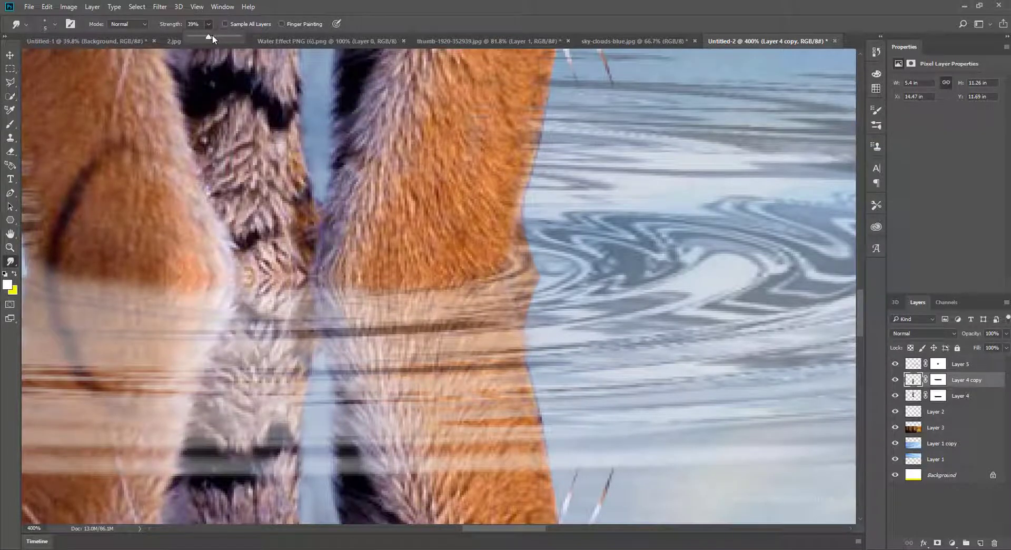
left_click_drag(212, 34, 214, 35)
left_click_drag(511, 440, 493, 316)
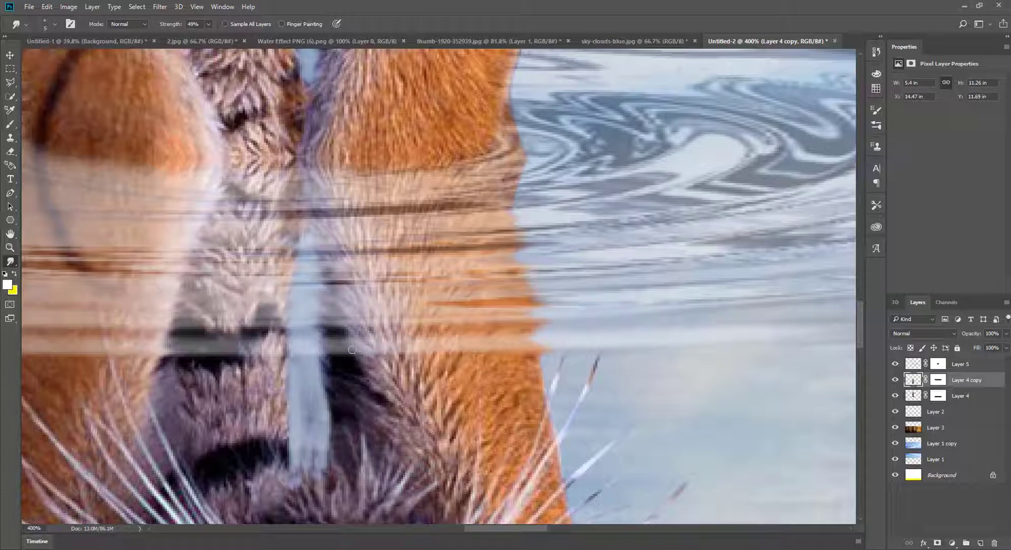
left_click_drag(296, 342, 530, 307)
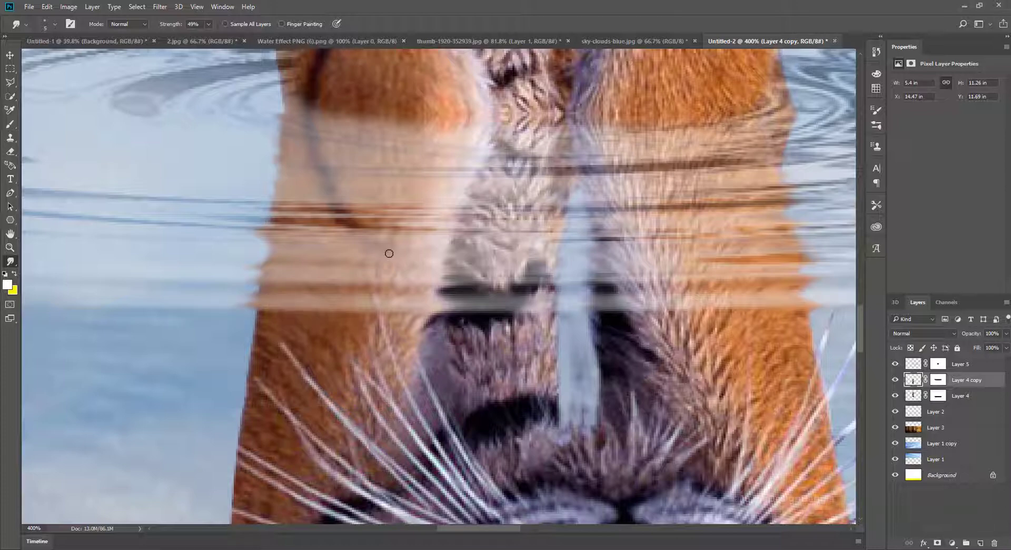
key("ctrl+minus")
key("ctrl+minus")
key("ctrl+minus")
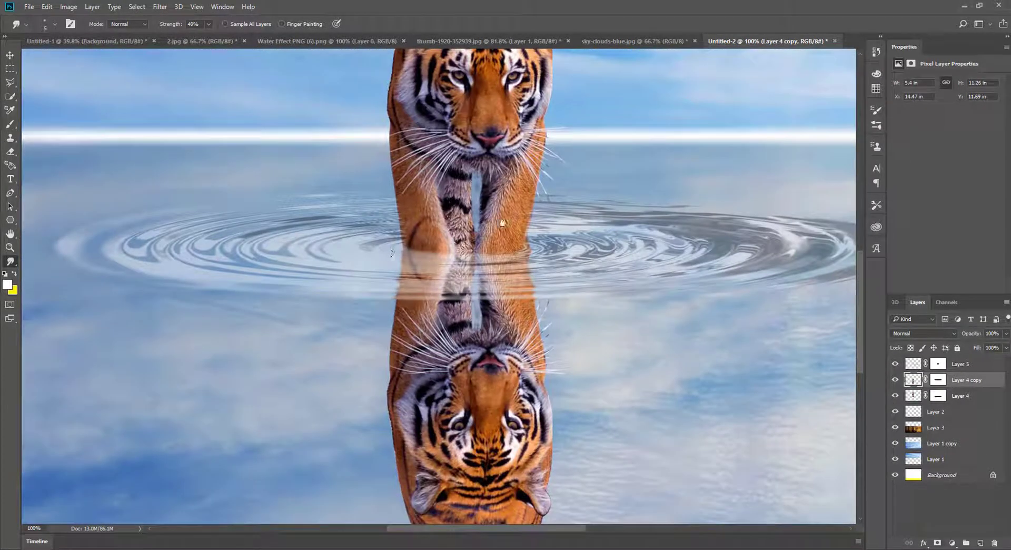
left_click_drag(503, 224, 321, 276)
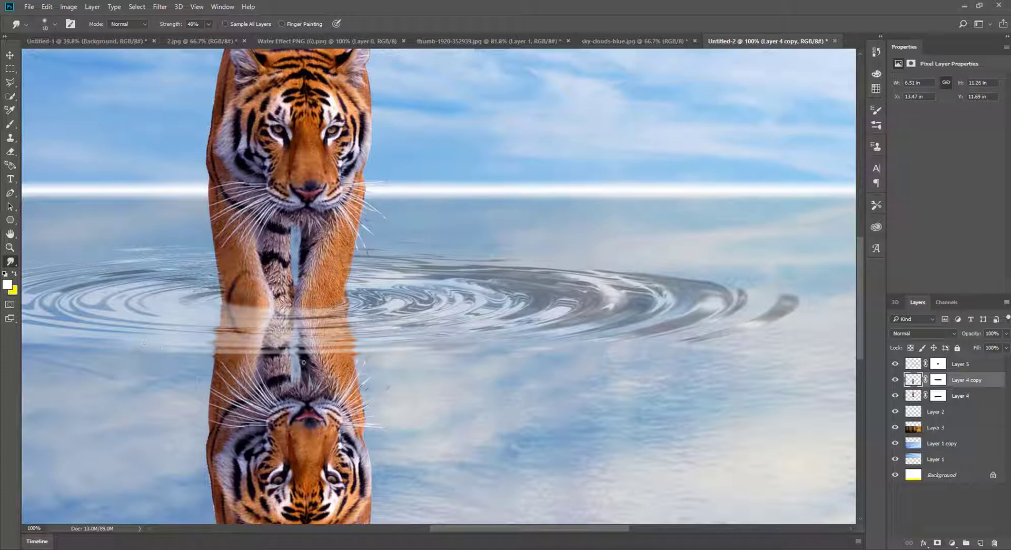
key("ctrl+minus")
key("ctrl+minus")
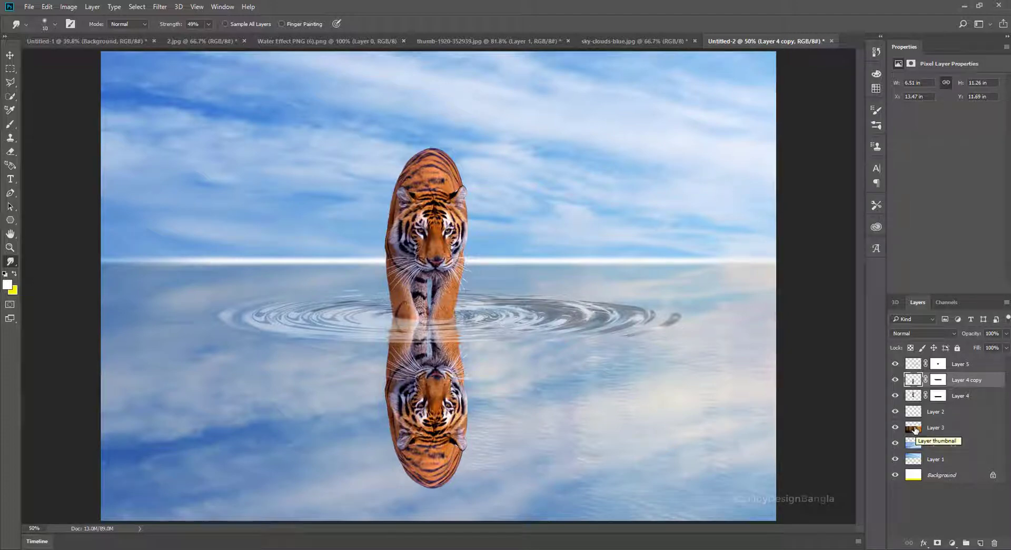
Add a default Black & White adjustment layer above the reflected tiger and clip it to that layer
left_click(952, 543)
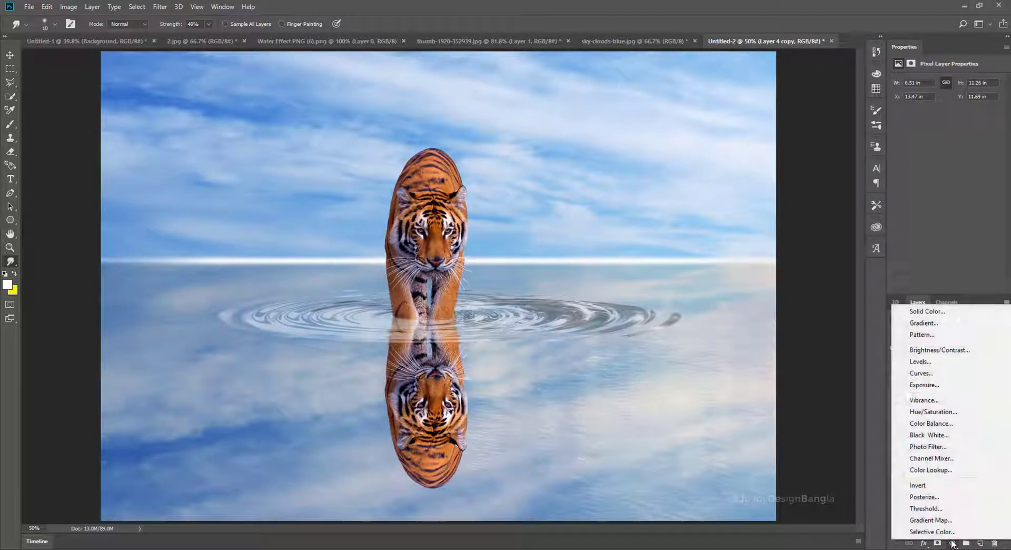
left_click(964, 434)
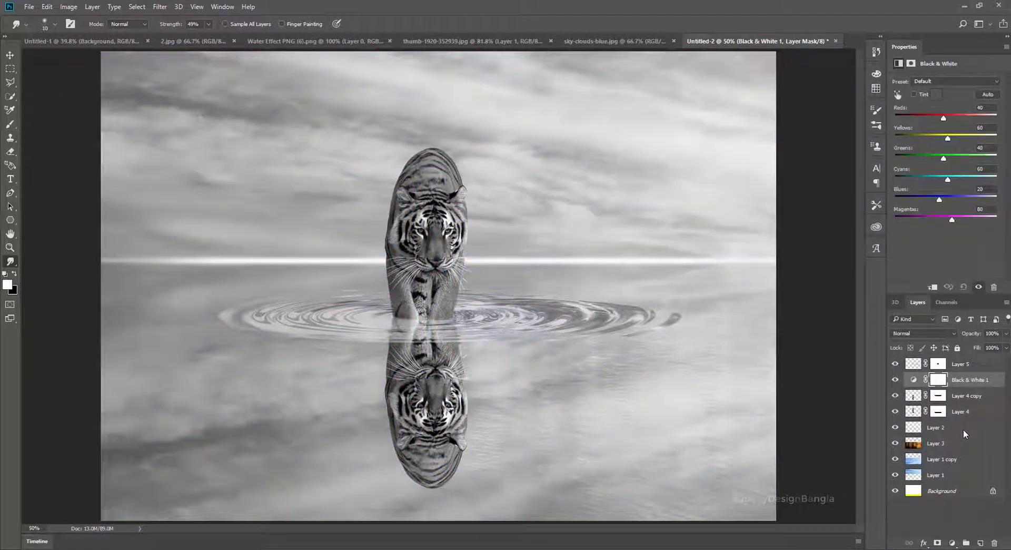
right_click(975, 380)
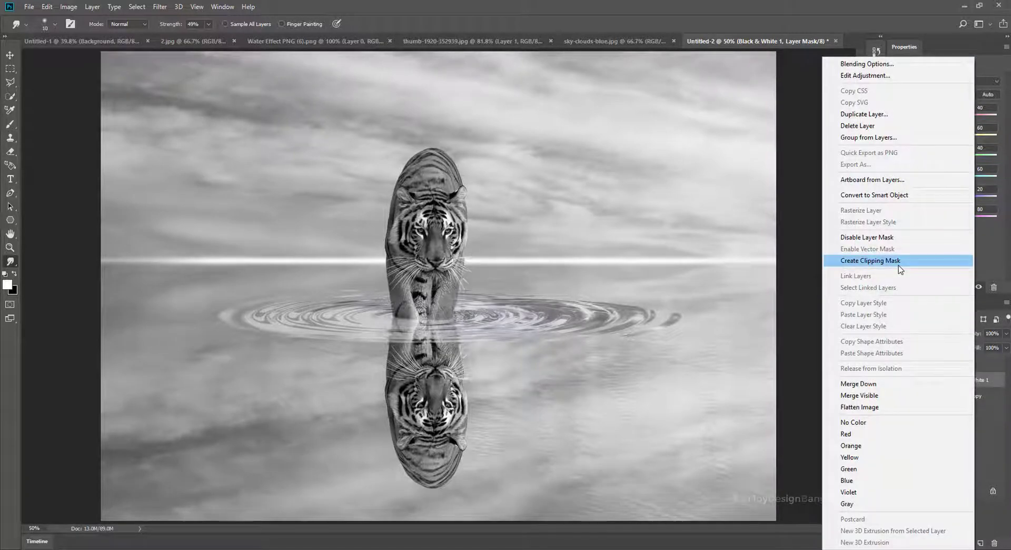
left_click(923, 266)
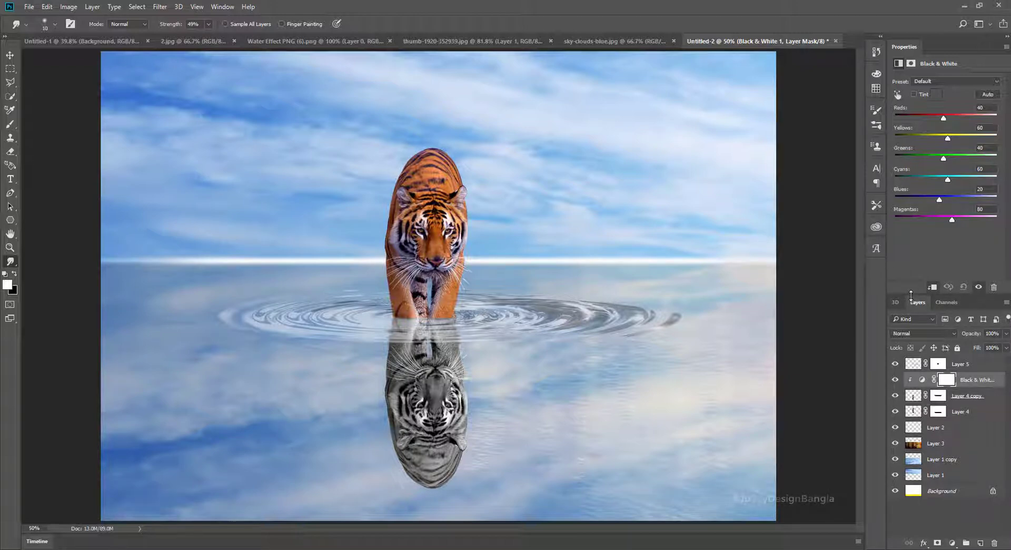
Move the Black & White adjustment directly above the upright tiger layer and clip it to that layer
left_click_drag(970, 380, 977, 404)
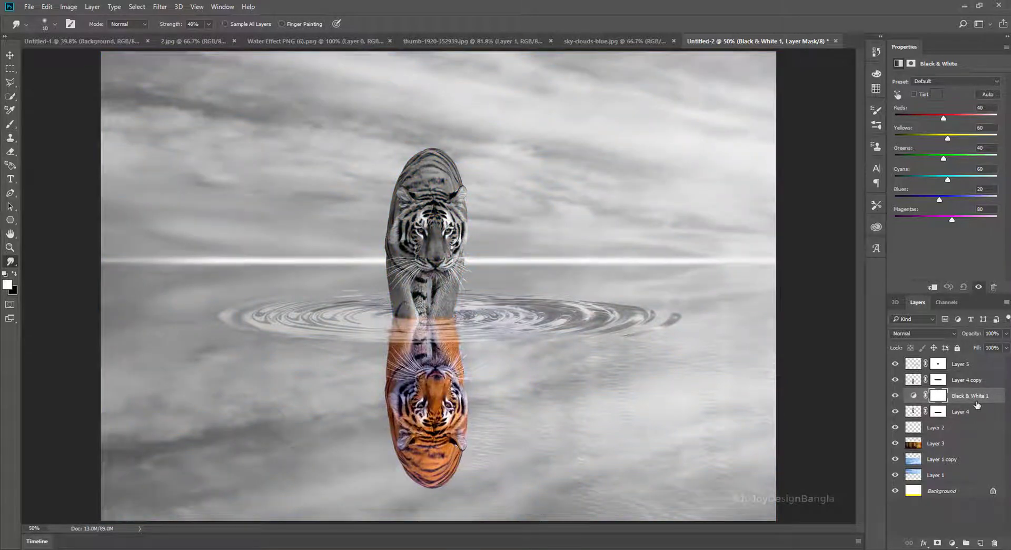
right_click(977, 405)
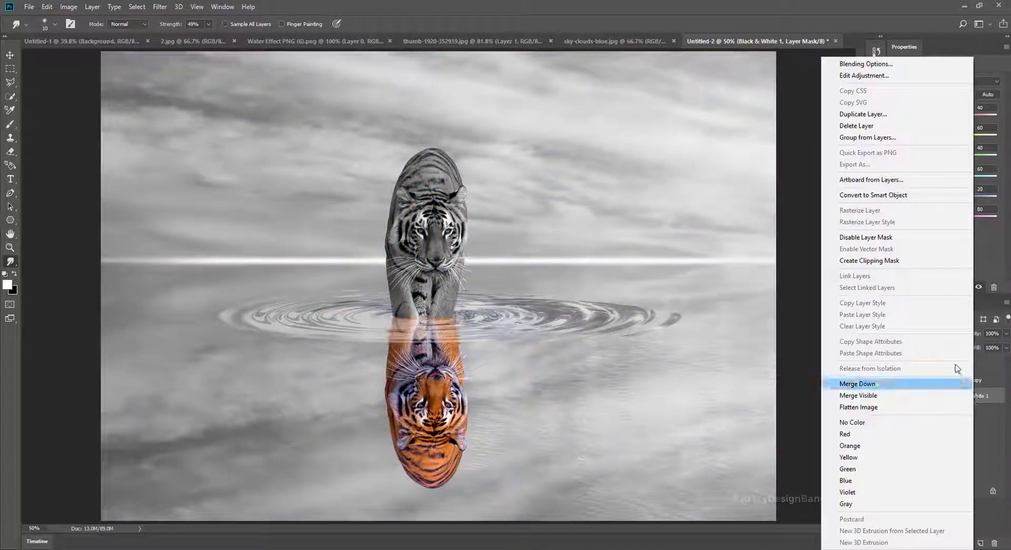
left_click(911, 266)
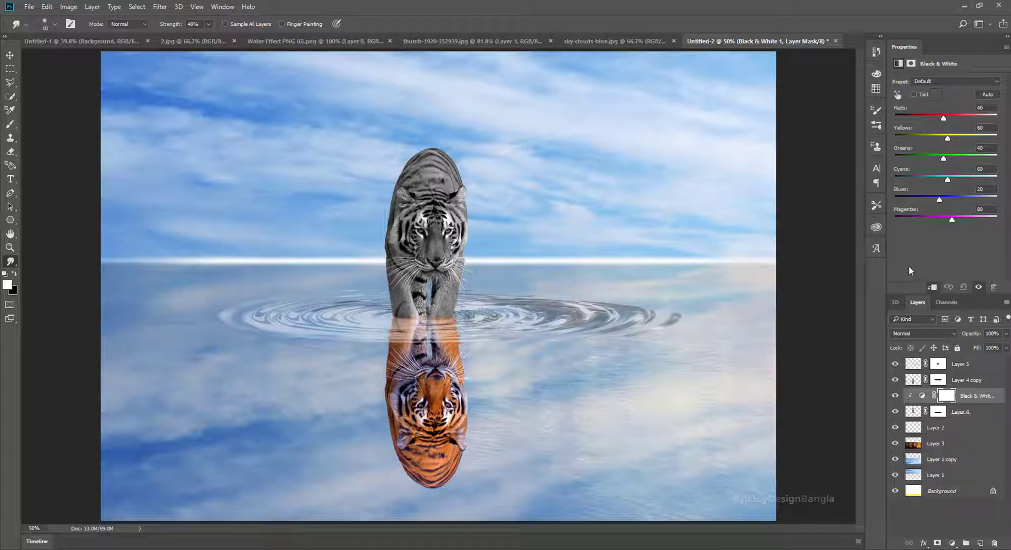
Add a Brightness/Contrast adjustment clipped to the reflected tiger layer, with brightness 28 and contrast about 80
left_click(956, 379)
left_click(952, 543)
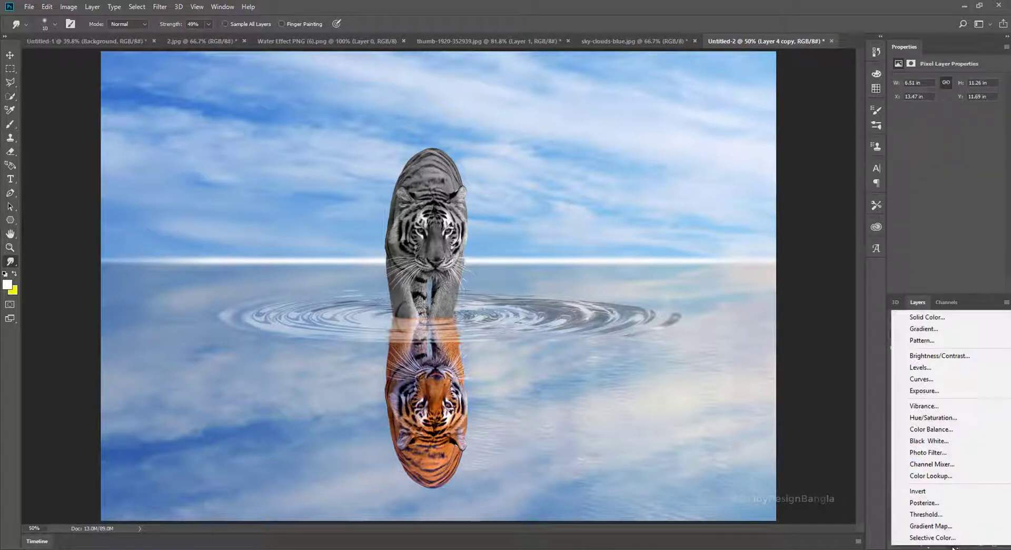
left_click(948, 355)
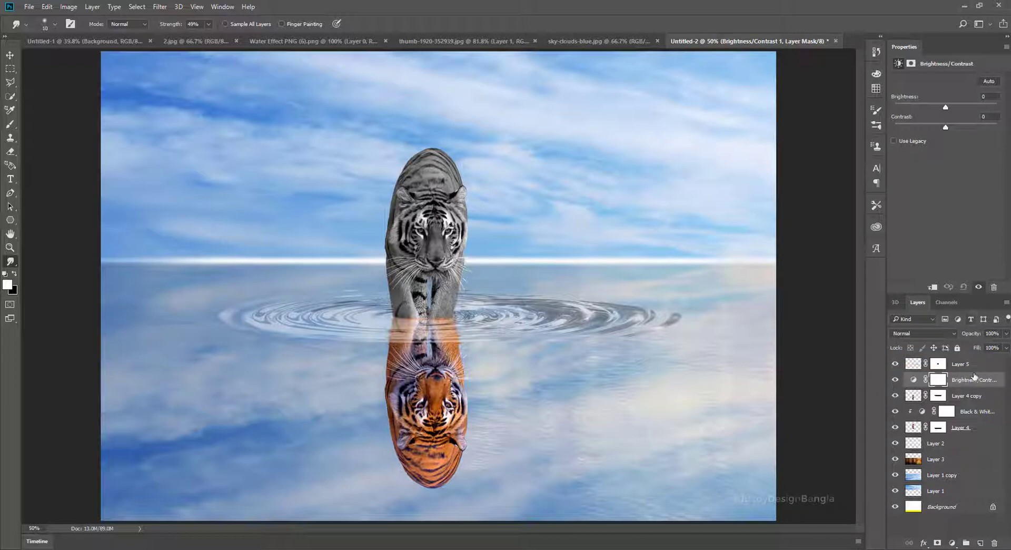
right_click(974, 378)
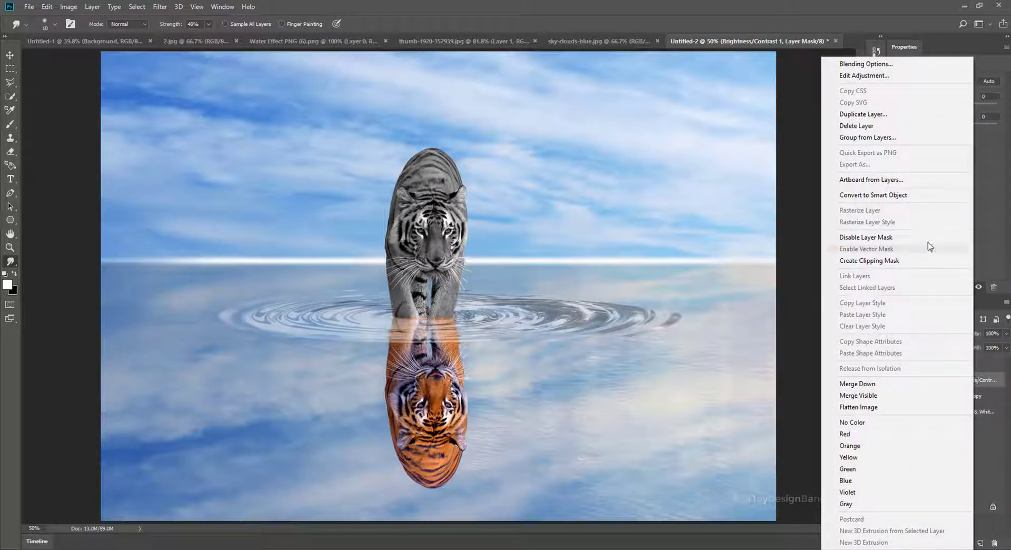
left_click(921, 261)
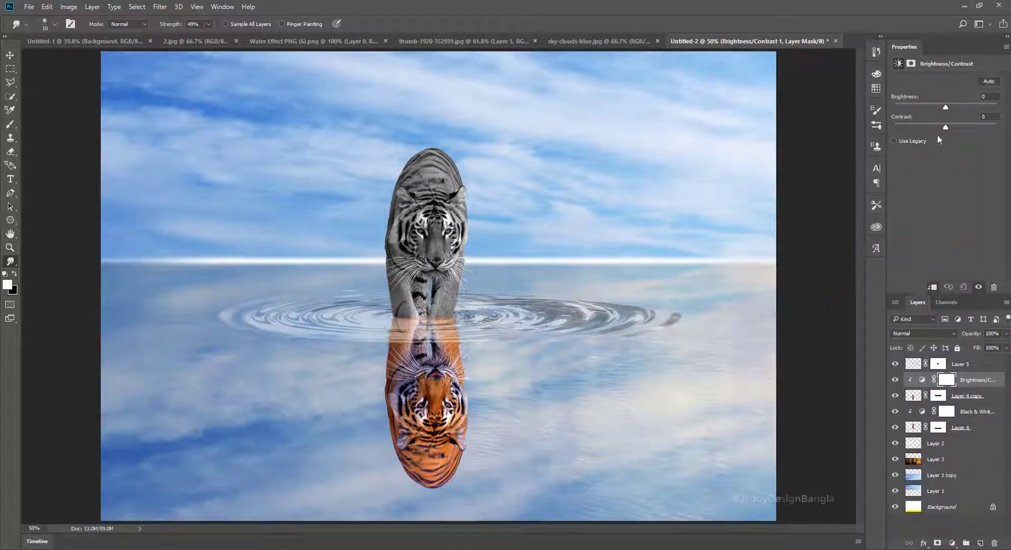
left_click_drag(947, 108, 981, 128)
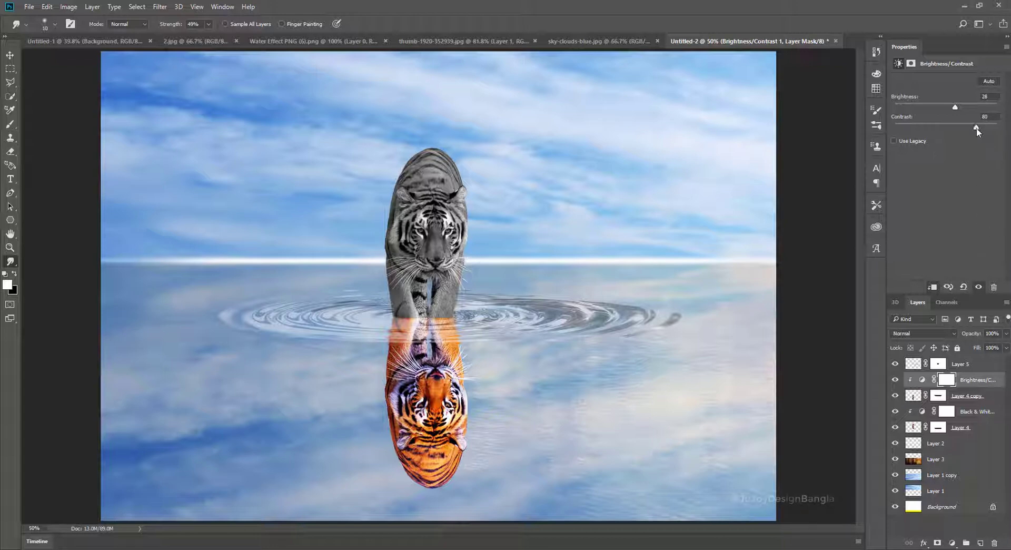
left_click_drag(977, 129, 974, 128)
Add a Brightness/Contrast adjustment clipped to the upright tiger layer and raise its brightness slightly
left_click(980, 430)
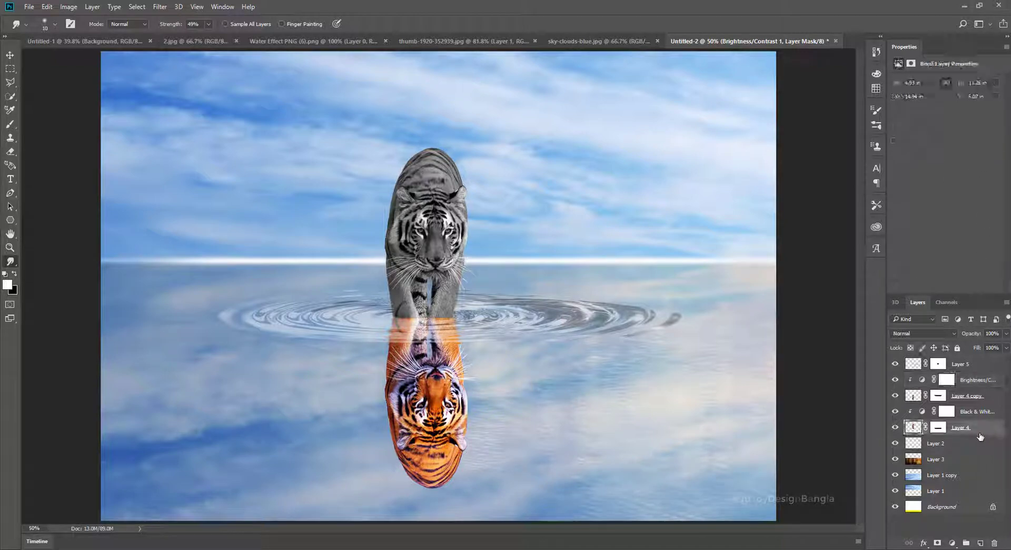
left_click(953, 543)
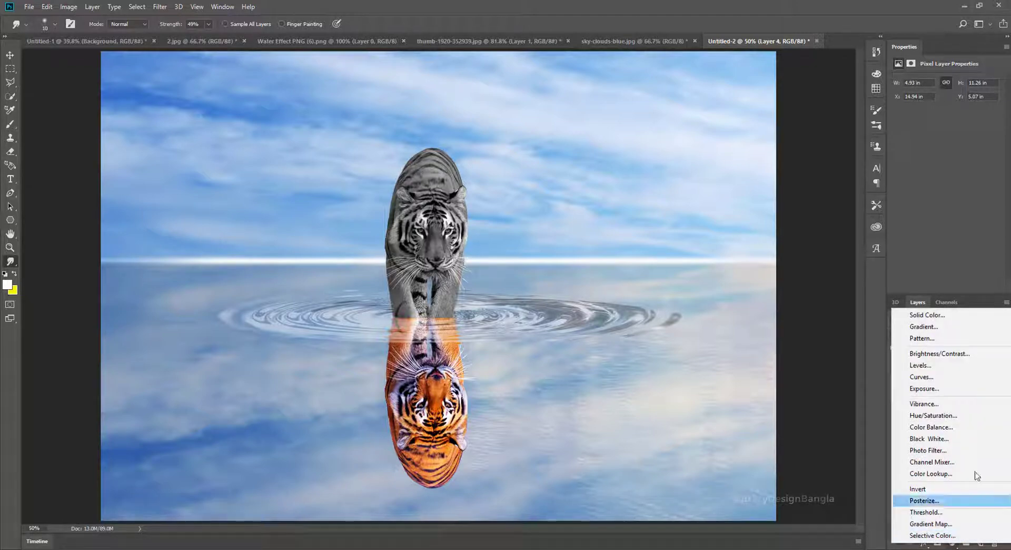
left_click(982, 355)
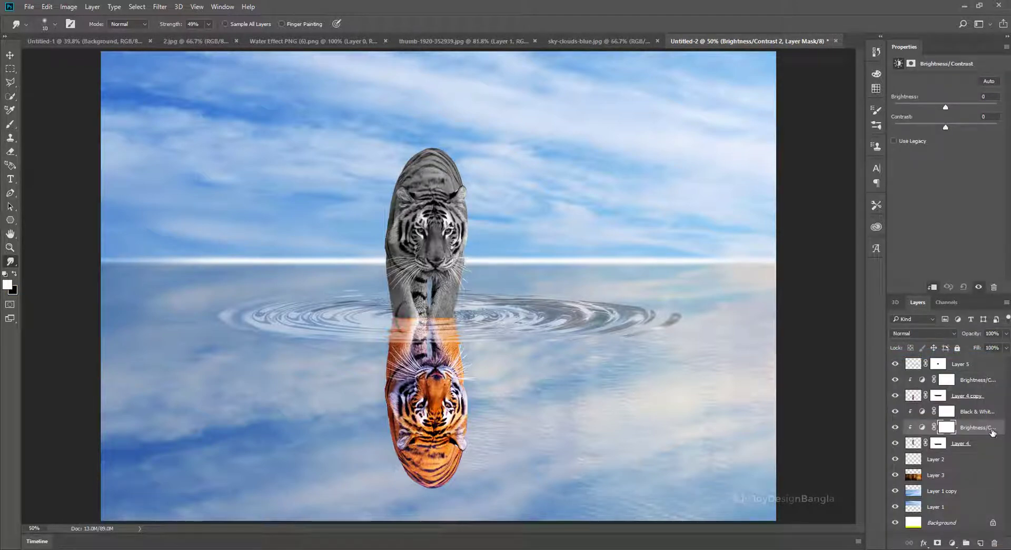
mouse_move(946, 108)
left_mouse_down()
mouse_move(927, 125)
mouse_move(956, 109)
left_mouse_up()
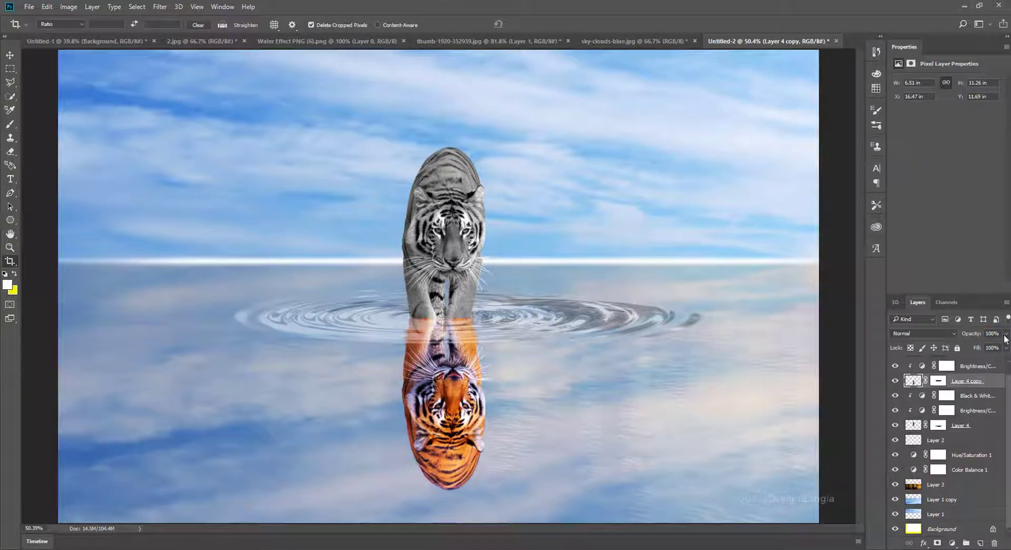
Readjust the Brightness/Contrast adjustment clipped to the reflected tiger layer
left_click(926, 367)
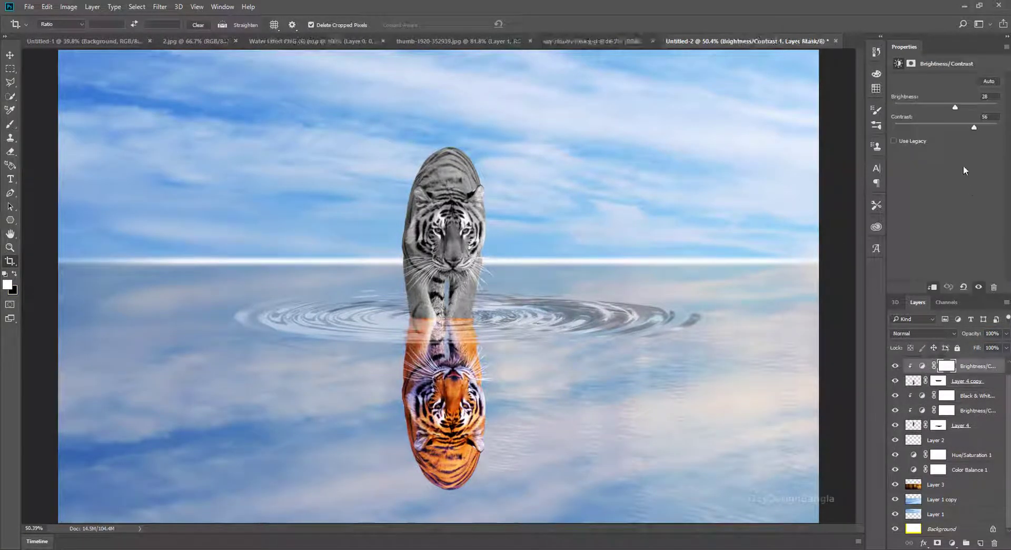
left_click_drag(974, 127, 956, 109)
Target the upright tiger's layer mask and set up a Soft Round brush at 20 px with 0% hardness for the waterline
left_click(939, 426)
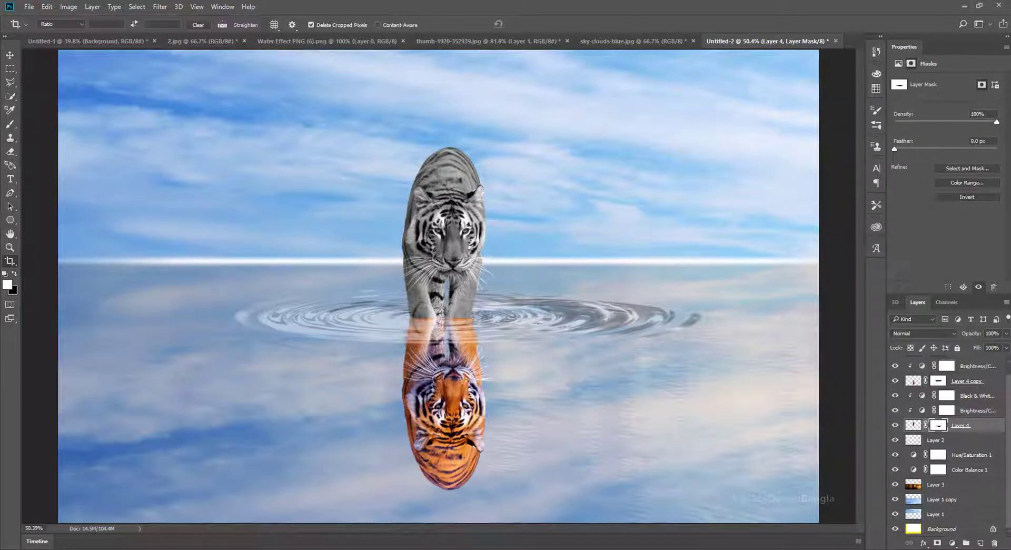
key("ctrl+plus")
key("ctrl+plus")
key("ctrl+plus")
key("ctrl+plus")
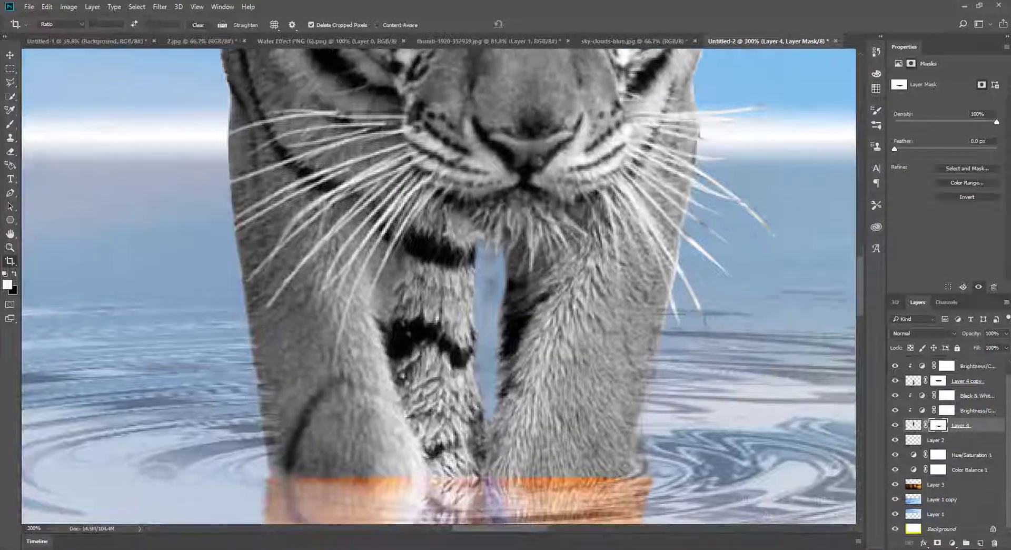
left_click_drag(467, 447, 431, 189)
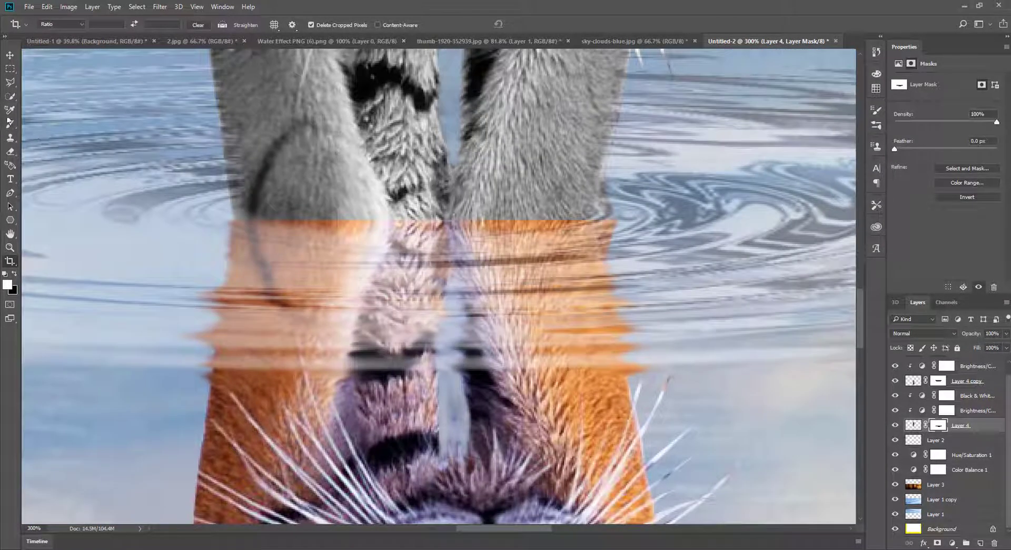
left_click_drag(11, 123, 61, 123)
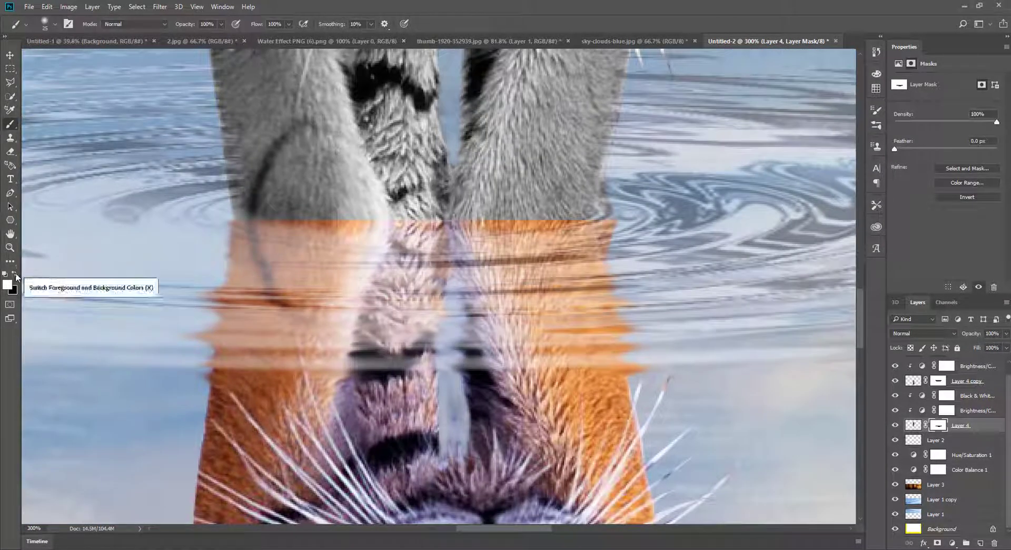
right_click(293, 169)
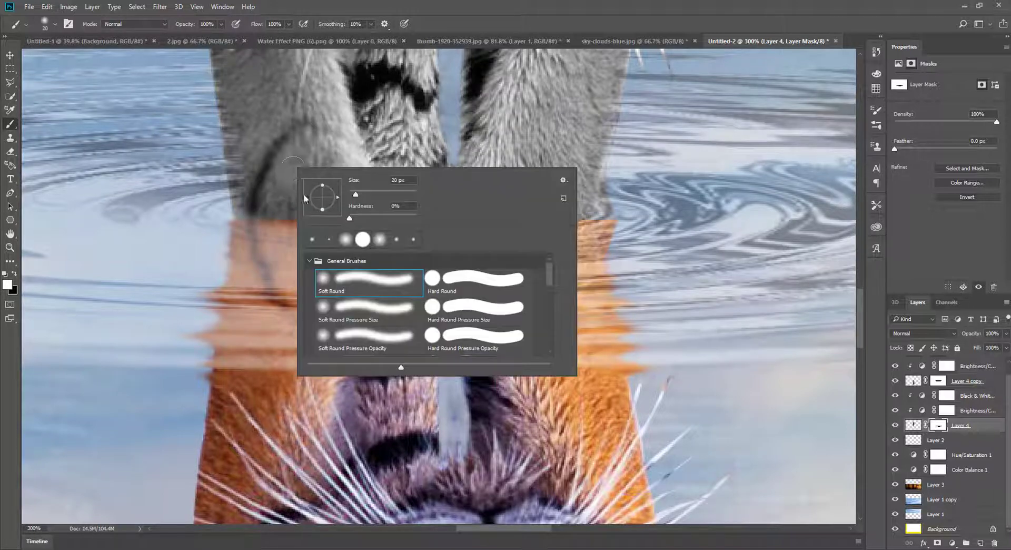
left_click(416, 4)
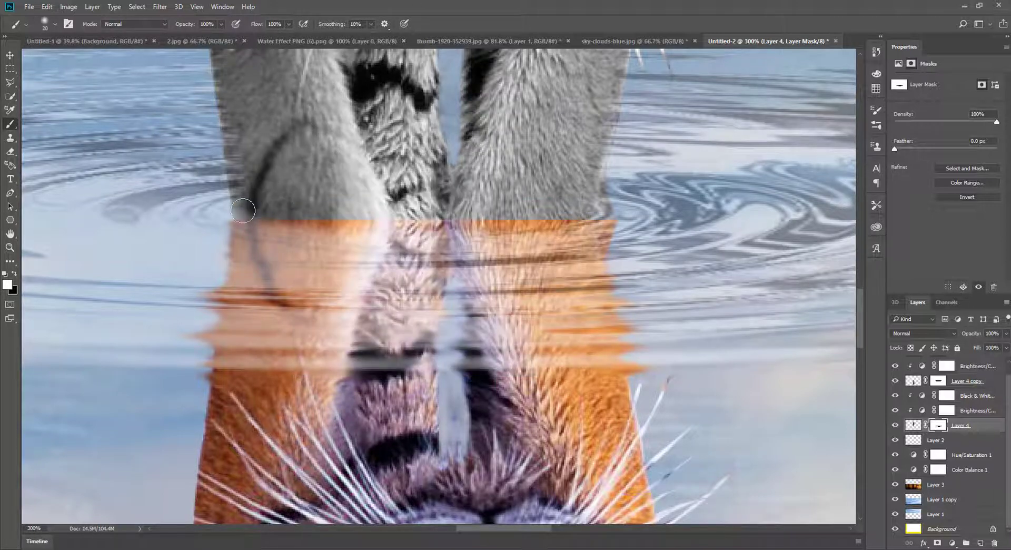
Try painting black on the upright tiger's layer mask at the base of its leg, just above the waterline
left_click(896, 425)
left_click(895, 426)
left_click(14, 274)
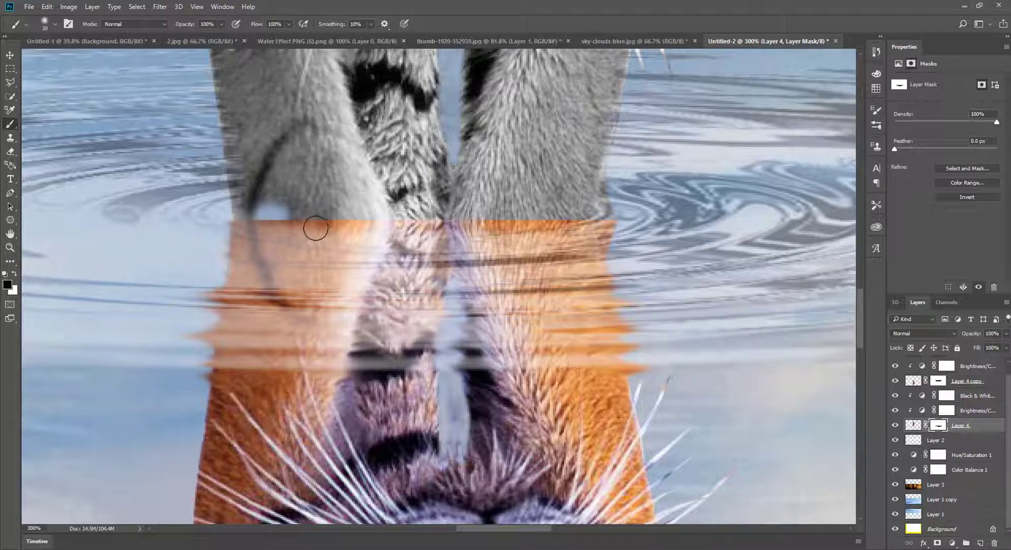
key("x")
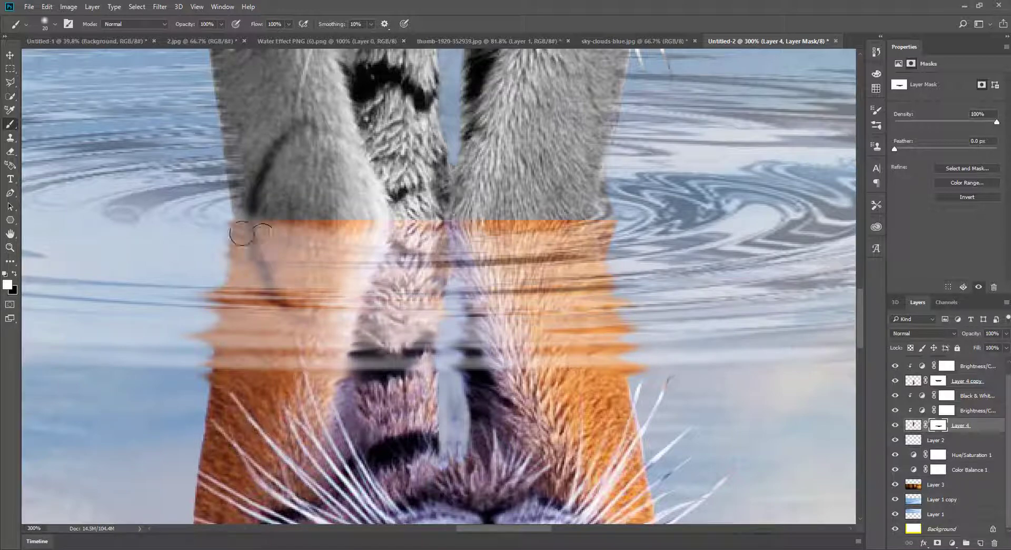
Paint black on the reflected tiger's layer mask along the waterline to hide the hard orange edge beneath the gray legs
left_click(939, 381)
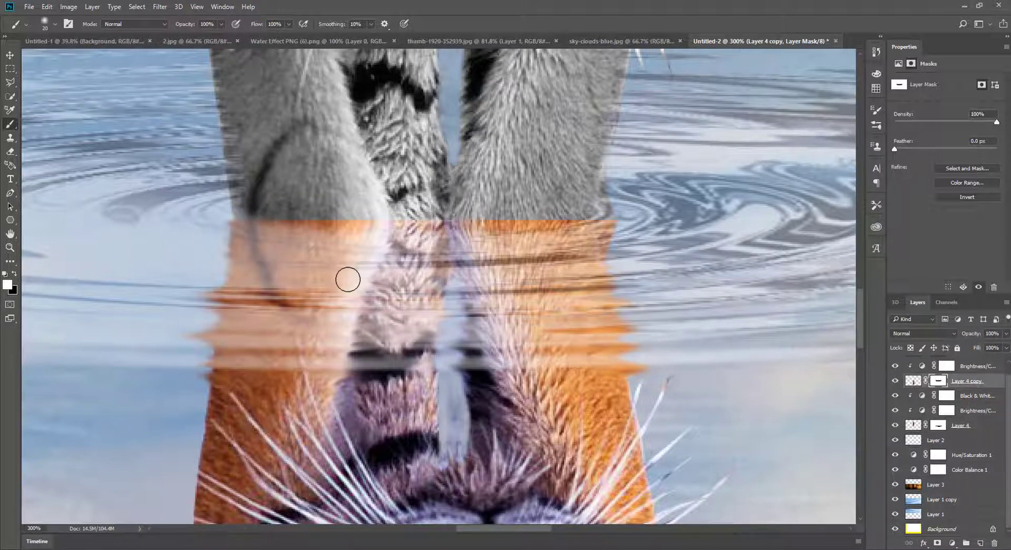
key("x")
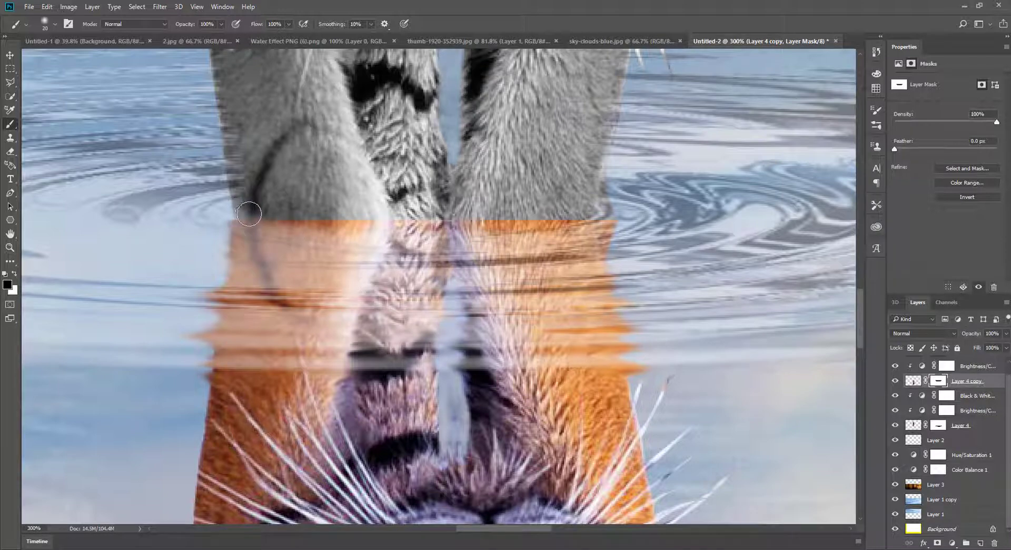
mouse_move(249, 214)
left_mouse_down()
mouse_move(341, 214)
mouse_move(244, 217)
mouse_move(572, 226)
mouse_move(595, 203)
mouse_move(601, 209)
mouse_move(582, 220)
mouse_move(589, 211)
mouse_move(448, 220)
left_mouse_up()
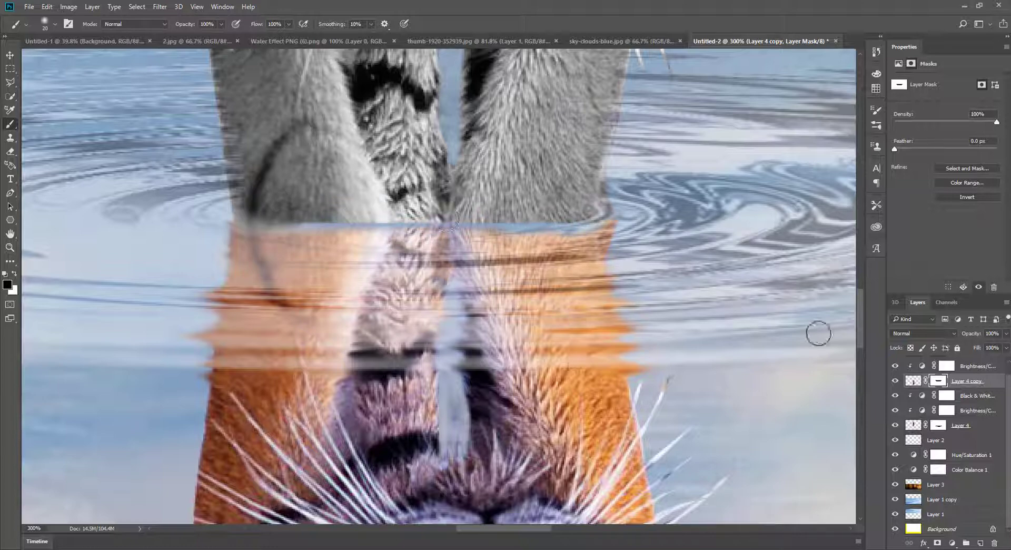
Paint white on the upright tiger's layer mask along the waterline to extend the gray legs down to the reflection
left_click(939, 425)
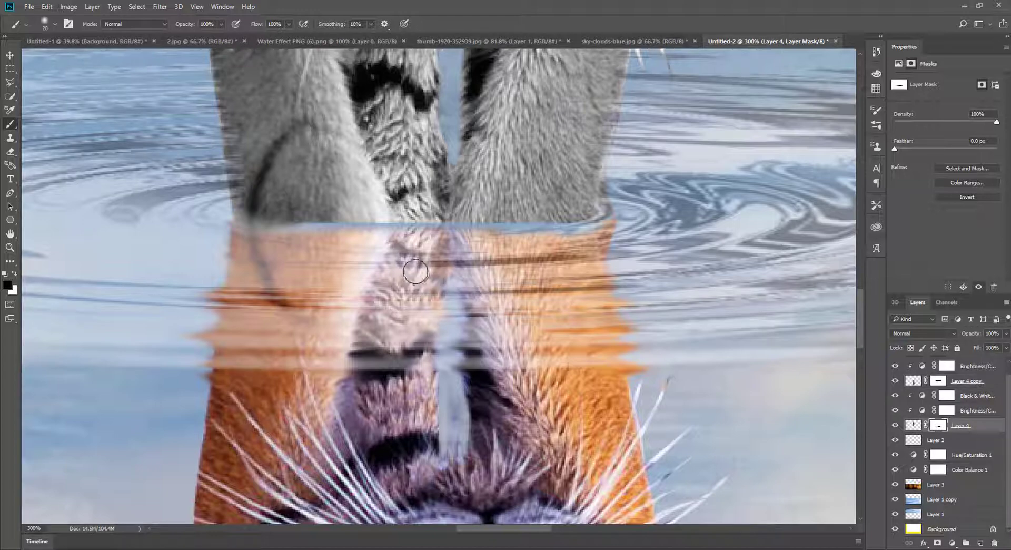
key("x")
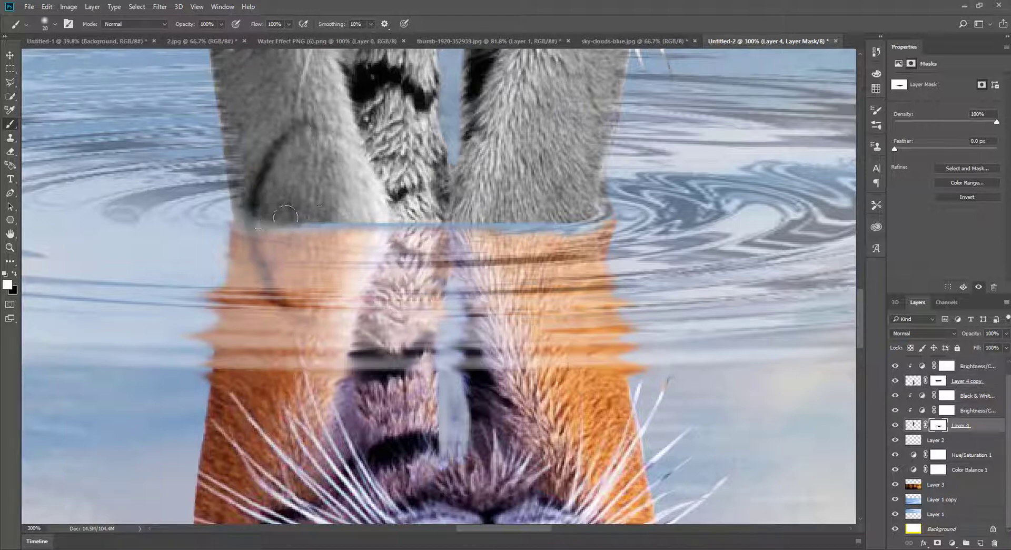
mouse_move(286, 216)
left_mouse_down()
mouse_move(533, 210)
mouse_move(488, 218)
mouse_move(587, 205)
mouse_move(541, 226)
left_mouse_up()
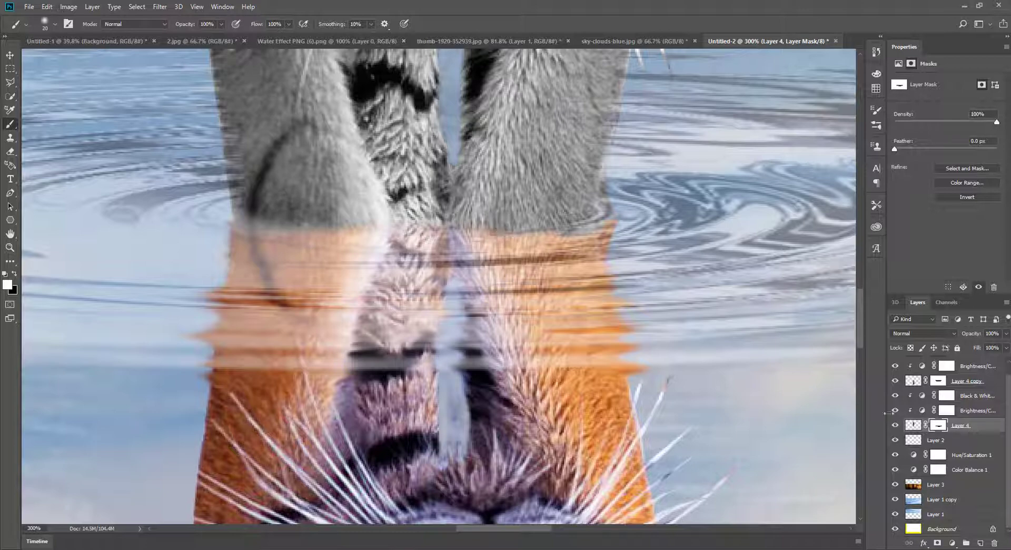
Refine the waterline by masking more of the reflection's upper edge in black and restoring the upright legs' lower edge in white
left_click(938, 381)
key("x")
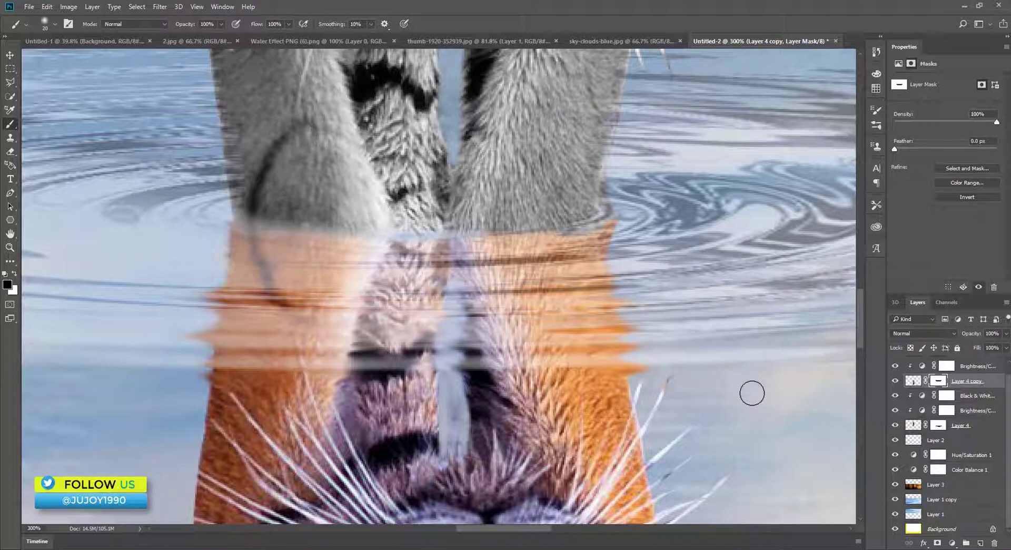
left_click(938, 426)
key("x")
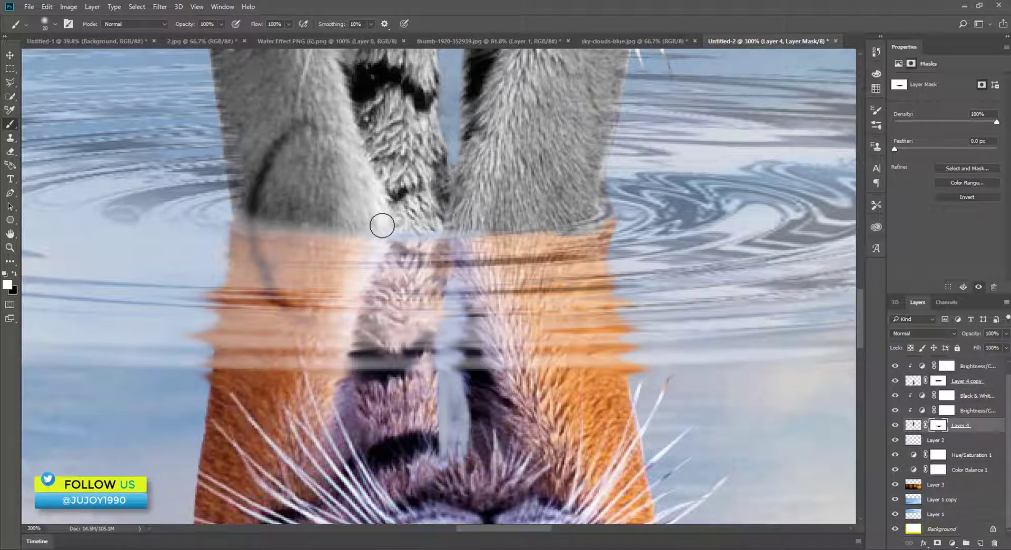
left_click_drag(383, 226, 466, 225)
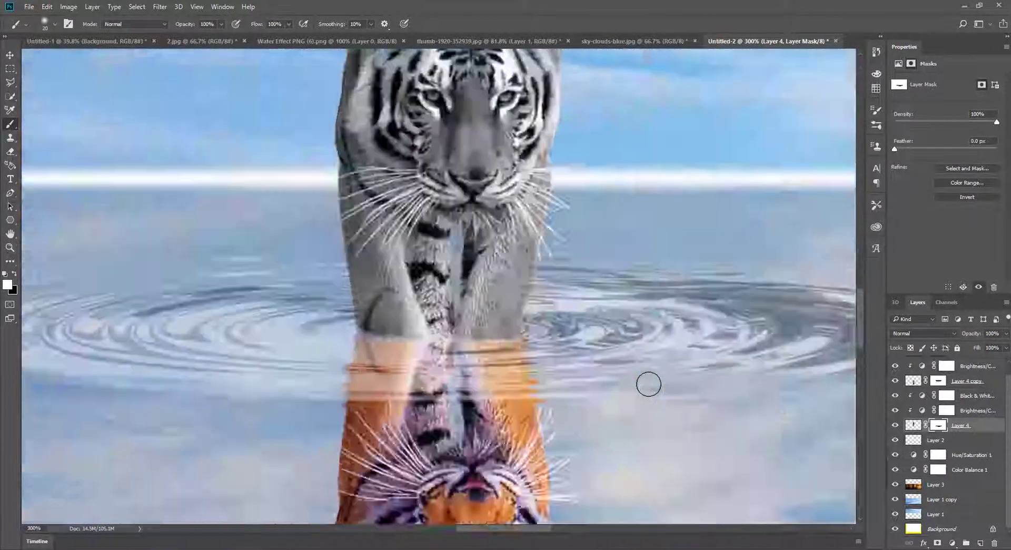
Examine the blend between the upright legs and their reflection at the waterline, both in full view and close up
key("ctrl+0")
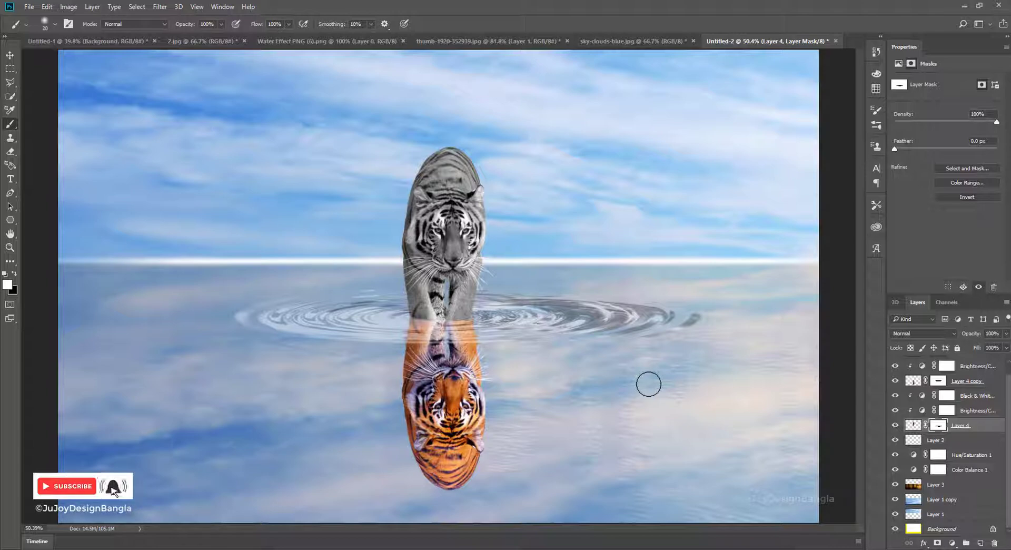
key("ctrl+plus")
key("ctrl+plus")
key("ctrl+plus")
key("ctrl+plus")
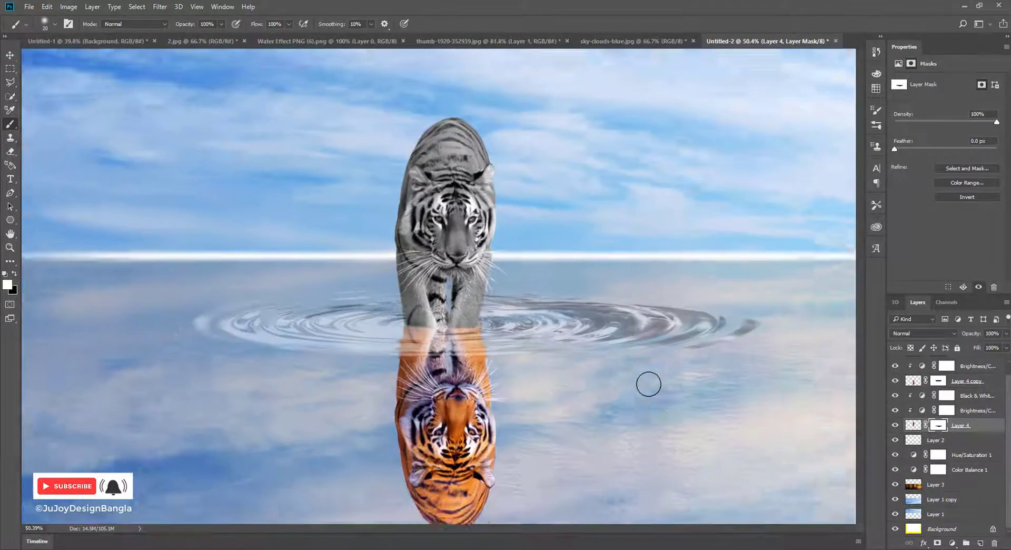
scroll(648, 384, "down", 5)
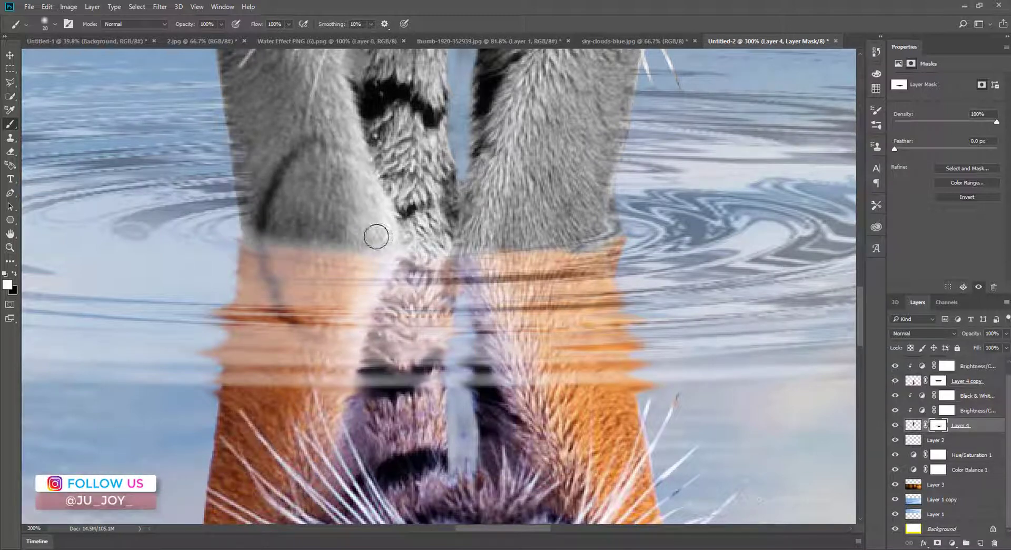
key("bracketleft")
key("bracketleft")
key("bracketleft")
key("ctrl+minus")
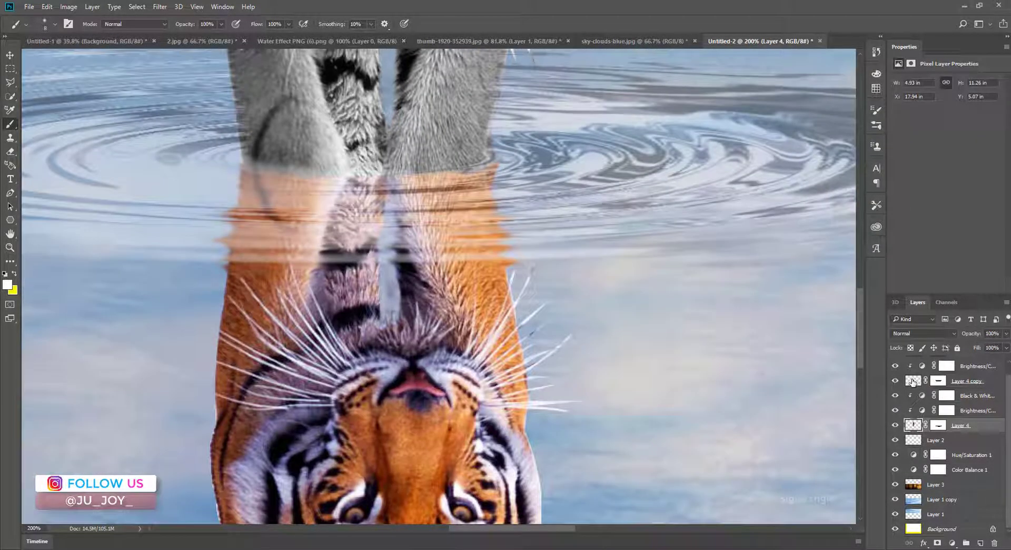
Warp the reflected tiger layer by pulling both upper corners slightly inward so the reflected legs line up with the upright legs
left_click(914, 380)
key("ctrl+t")
right_click(419, 185)
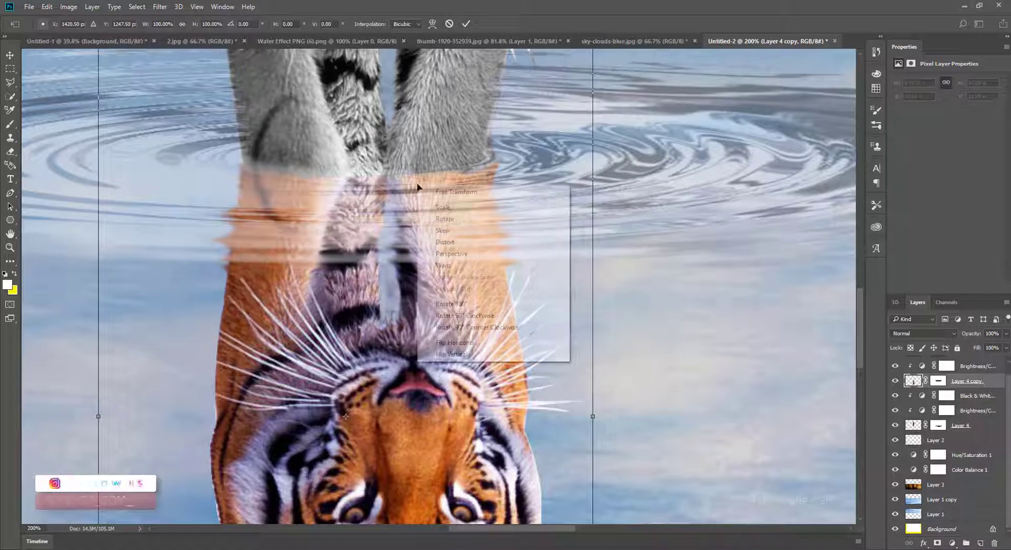
left_click(443, 265)
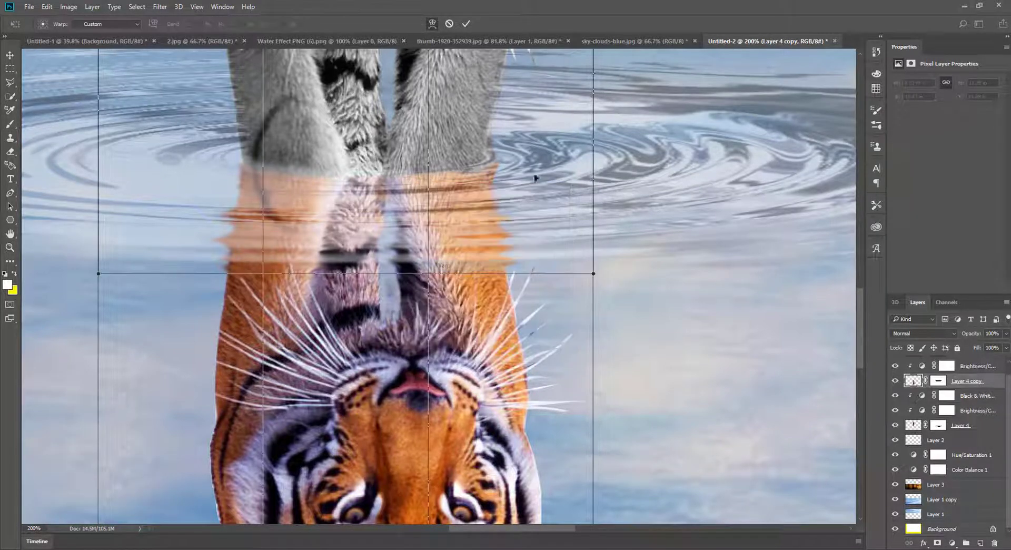
scroll(598, 311, "up", 3)
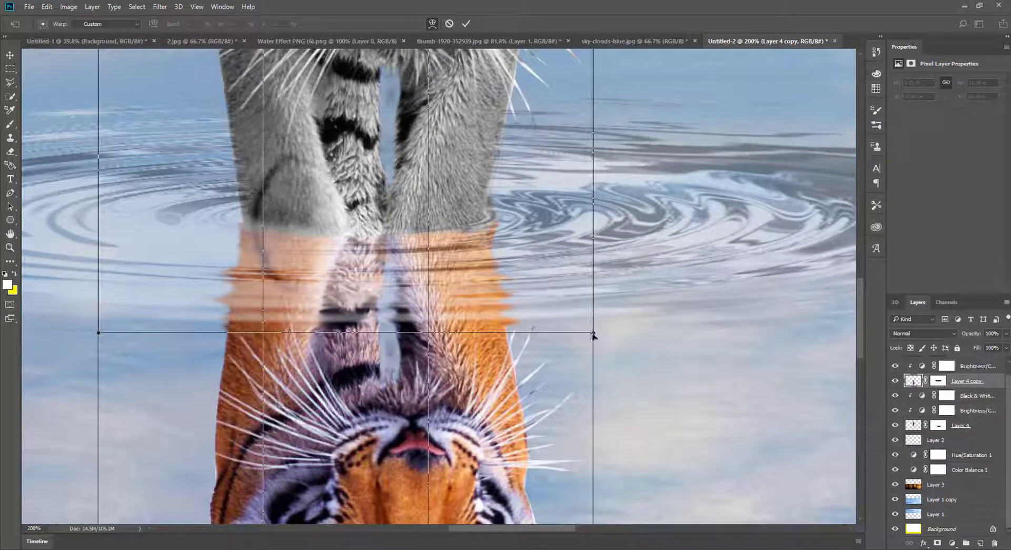
left_click_drag(594, 332, 577, 327)
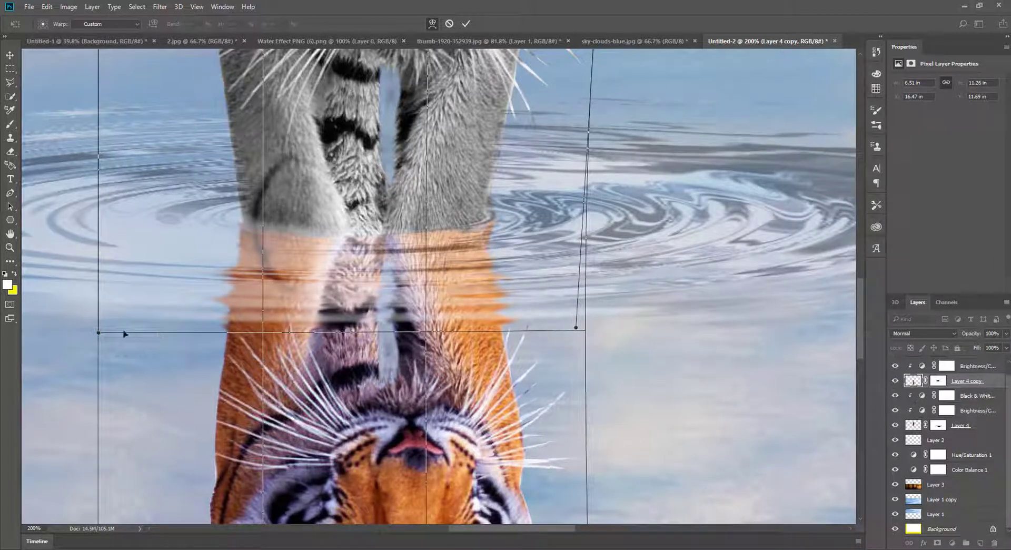
left_click_drag(99, 334, 126, 337)
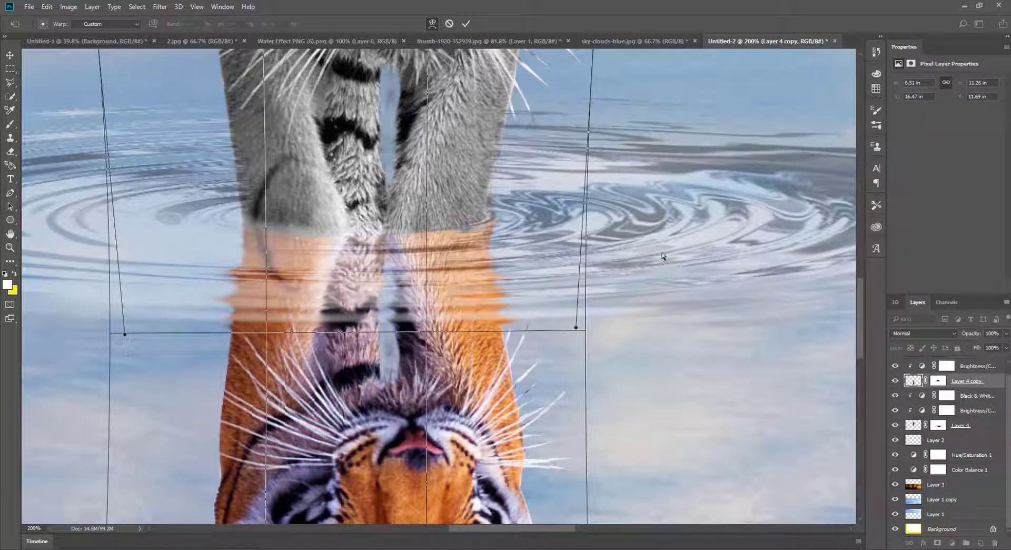
key("Return")
key("b")
key("ctrl+0")
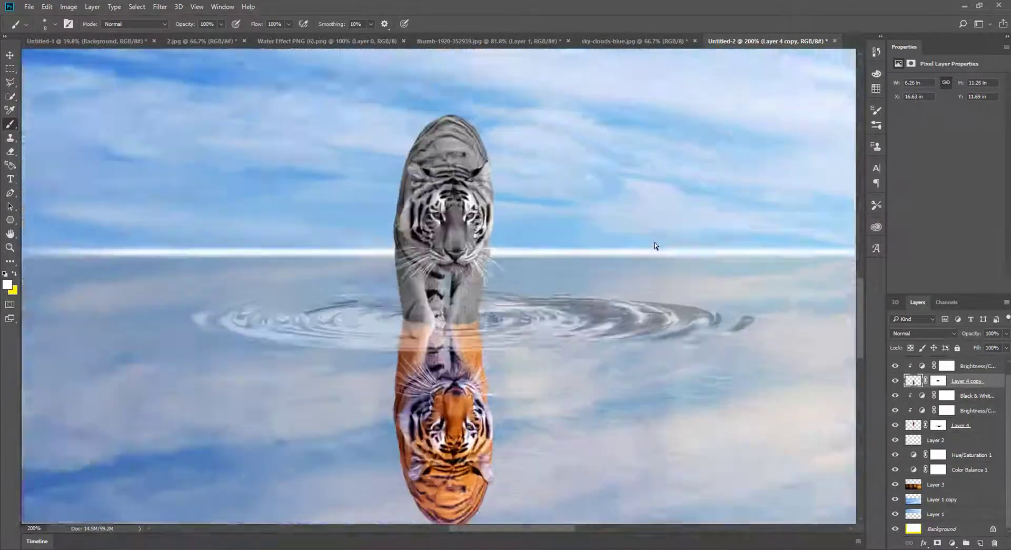